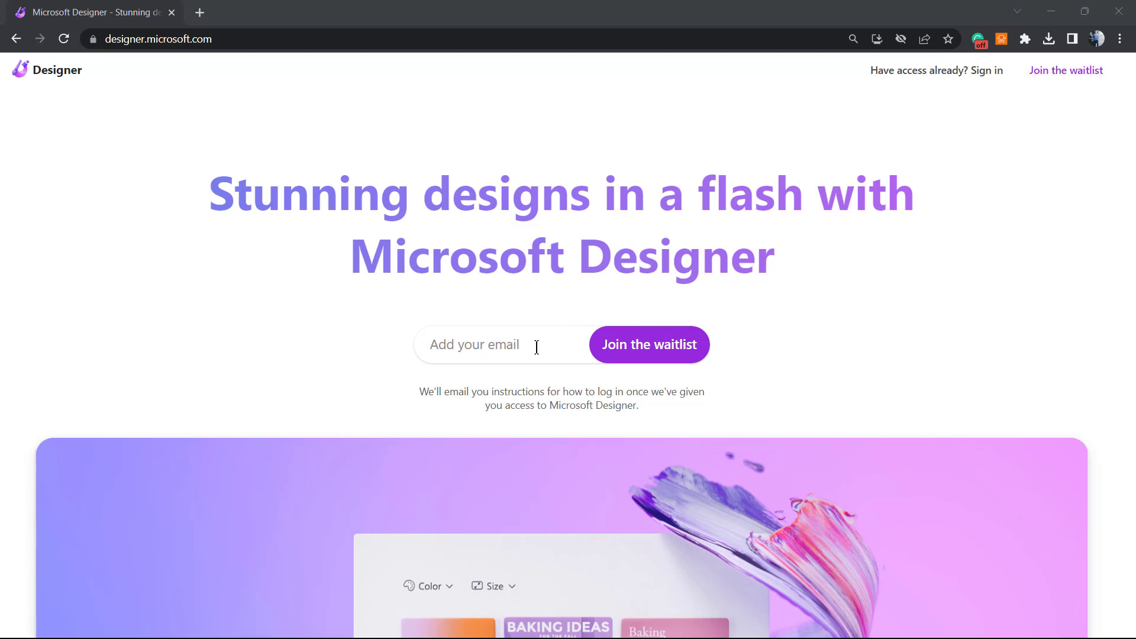
Scroll up and down through the example prompts beside the empty description box
{"action": "scroll", "coordinate": [527, 353], "scroll_direction": "down", "scroll_amount": 5}
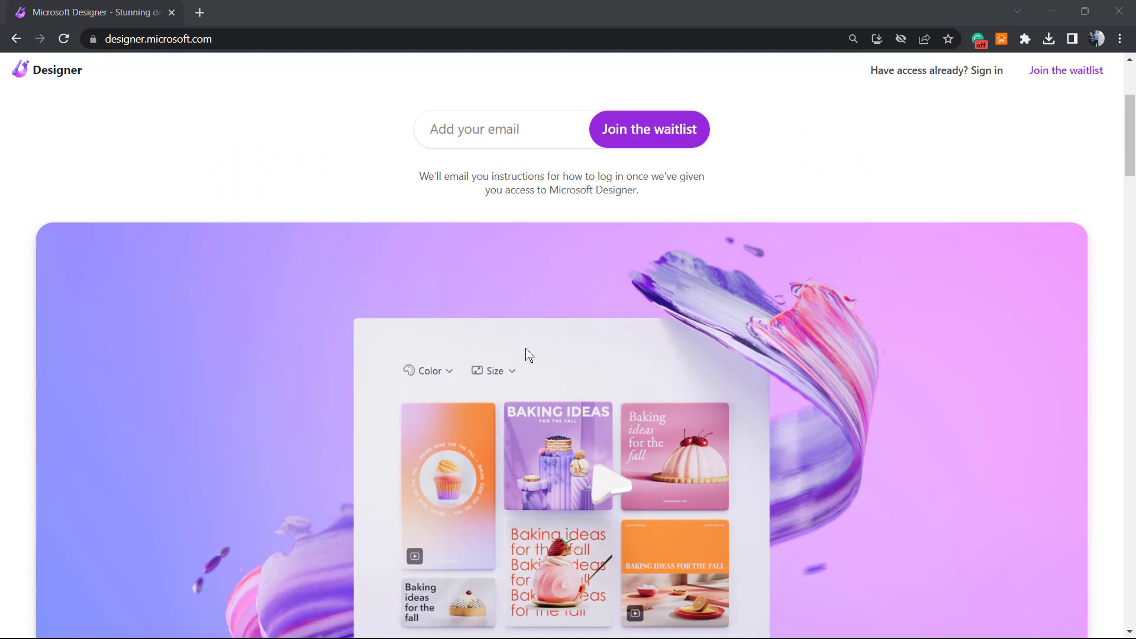
{"action": "scroll", "coordinate": [495, 353], "scroll_direction": "up", "scroll_amount": 1}
{"action": "scroll", "coordinate": [496, 352], "scroll_direction": "up", "scroll_amount": 4}
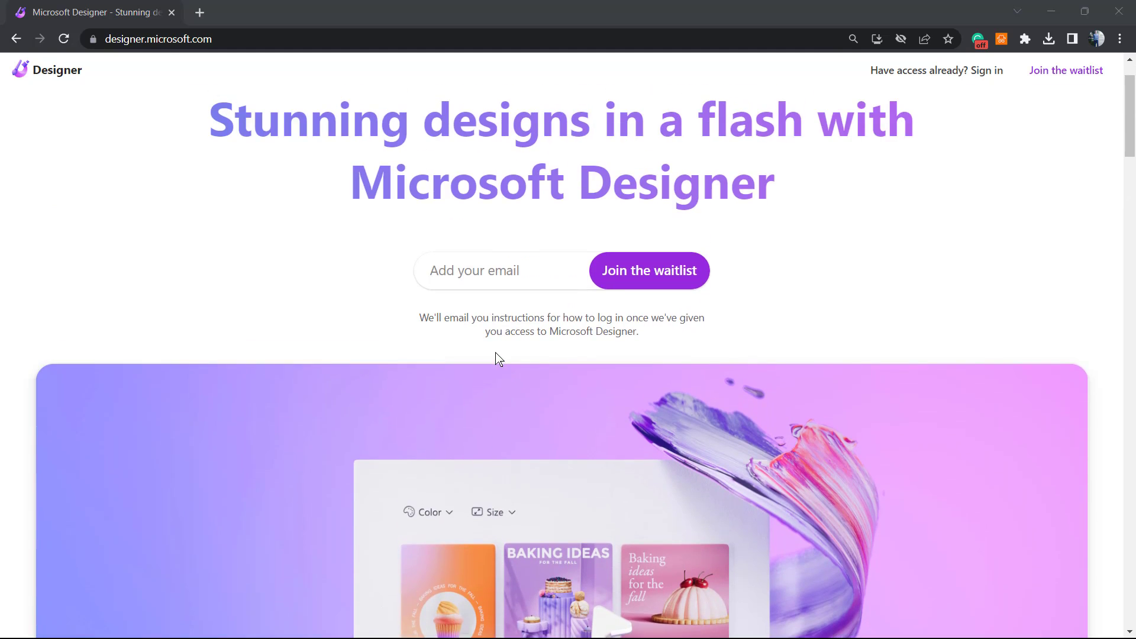
{"action": "scroll", "coordinate": [485, 355], "scroll_direction": "down", "scroll_amount": 8}
{"action": "scroll", "coordinate": [479, 352], "scroll_direction": "down", "scroll_amount": 10}
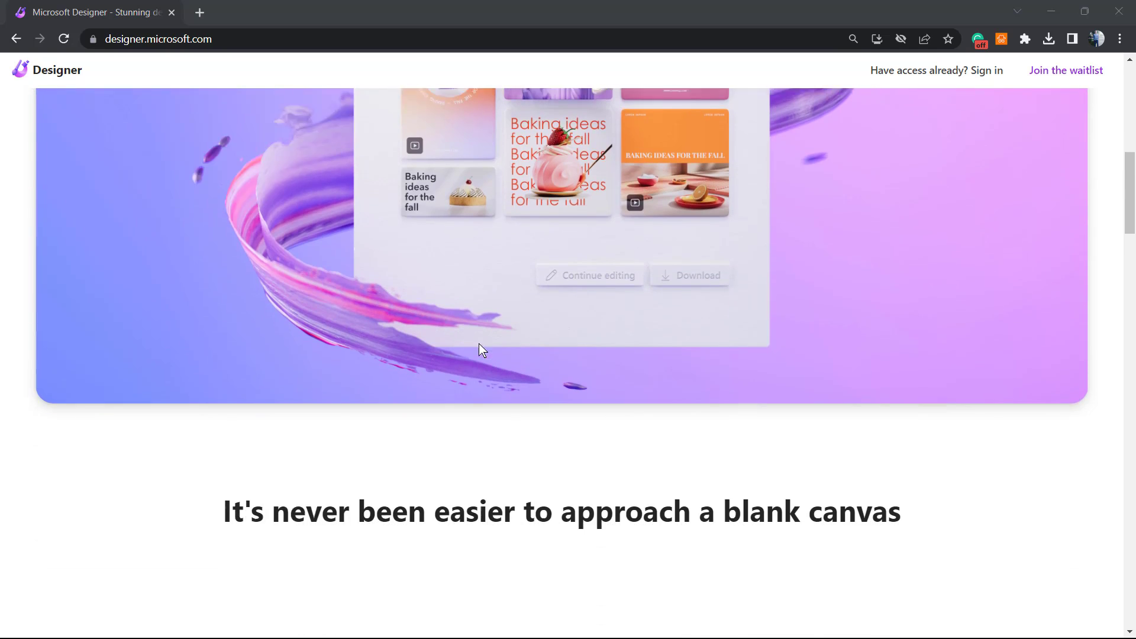
{"action": "scroll", "coordinate": [473, 351], "scroll_direction": "down", "scroll_amount": 10}
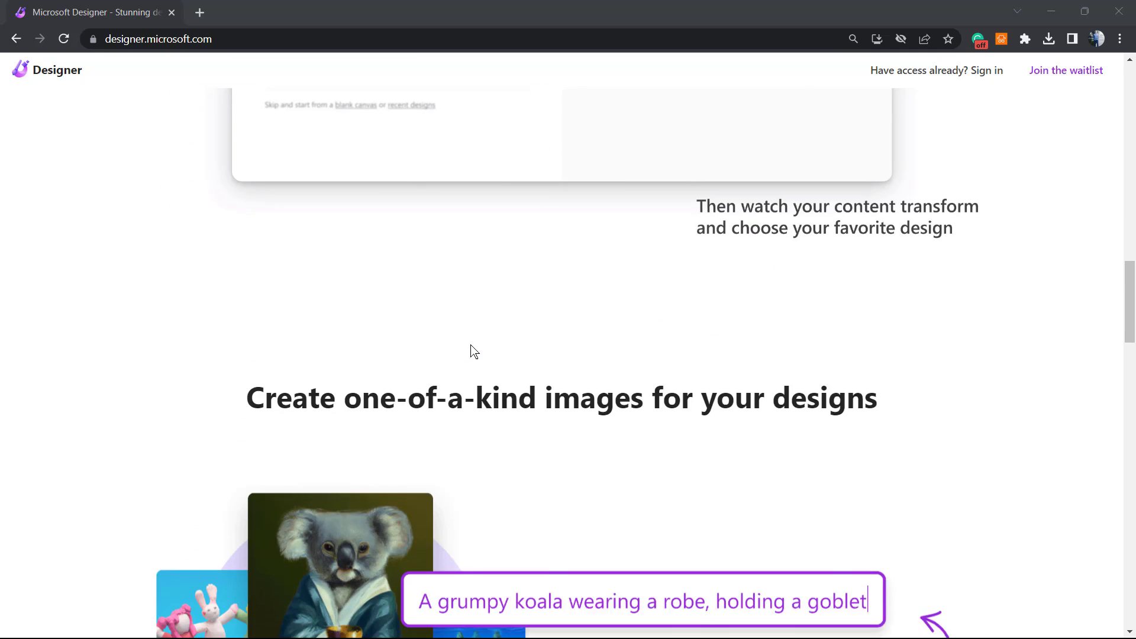
{"action": "scroll", "coordinate": [473, 351], "scroll_direction": "down", "scroll_amount": 6}
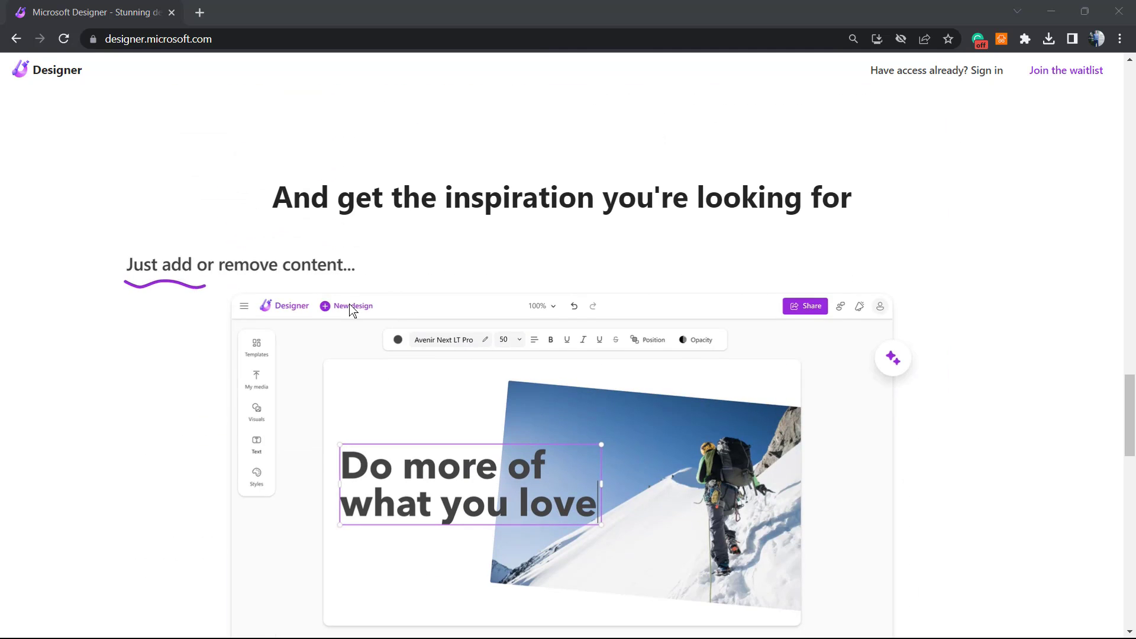
{"action": "scroll", "coordinate": [351, 312], "scroll_direction": "down", "scroll_amount": 10}
{"action": "scroll", "coordinate": [345, 318], "scroll_direction": "down", "scroll_amount": 8}
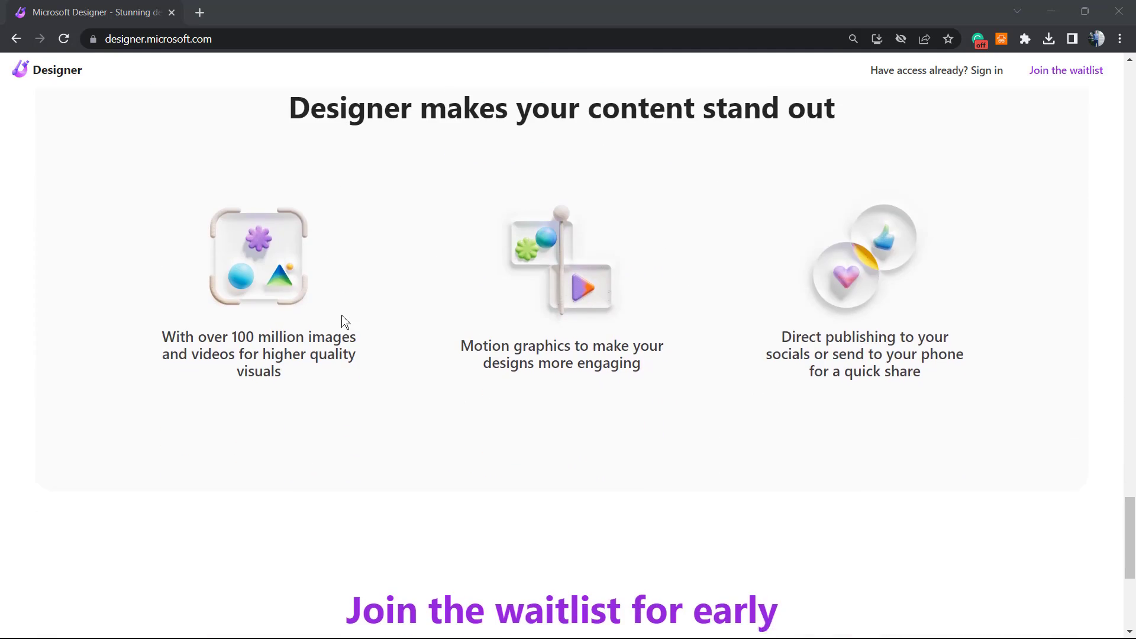
{"action": "scroll", "coordinate": [342, 319], "scroll_direction": "up", "scroll_amount": 15}
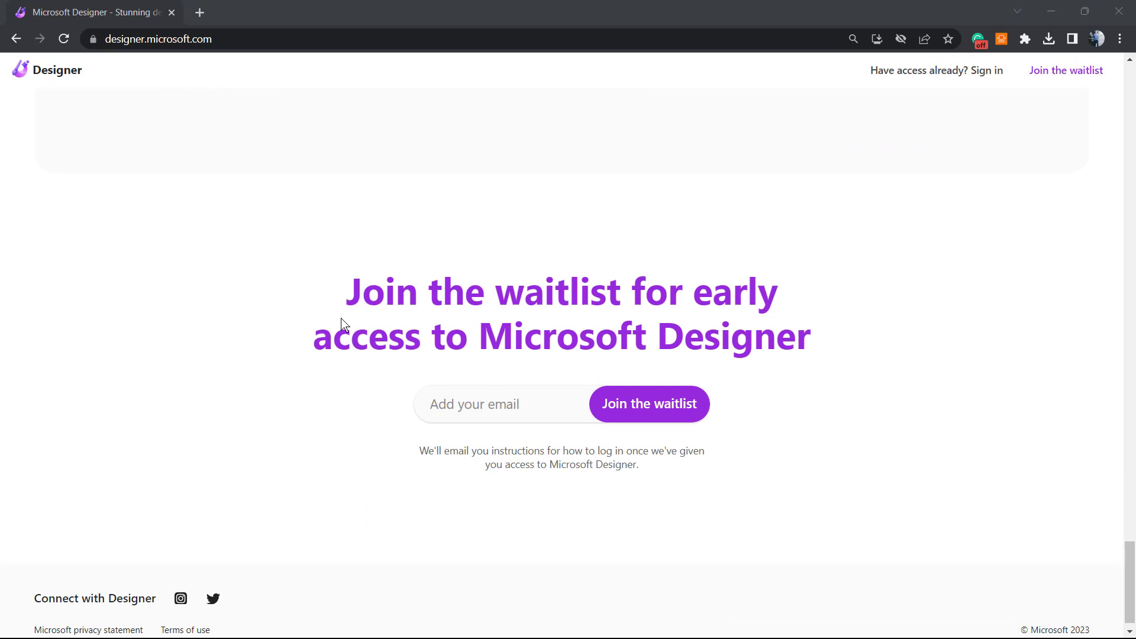
{"action": "scroll", "coordinate": [346, 327], "scroll_direction": "up", "scroll_amount": 6}
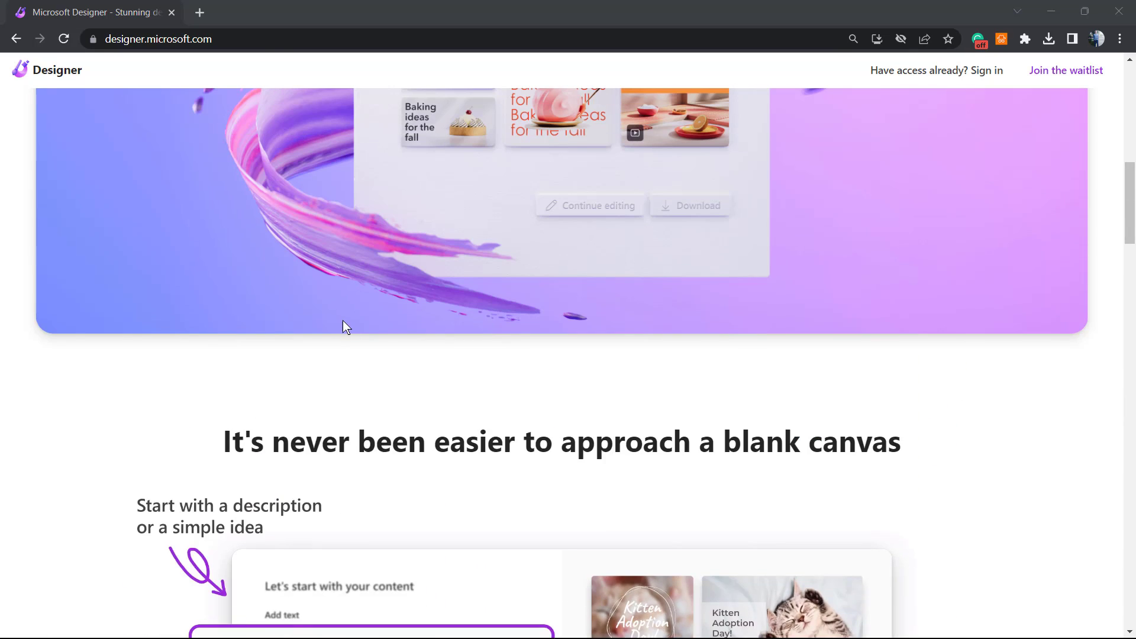
{"action": "scroll", "coordinate": [346, 327], "scroll_direction": "down", "scroll_amount": 2}
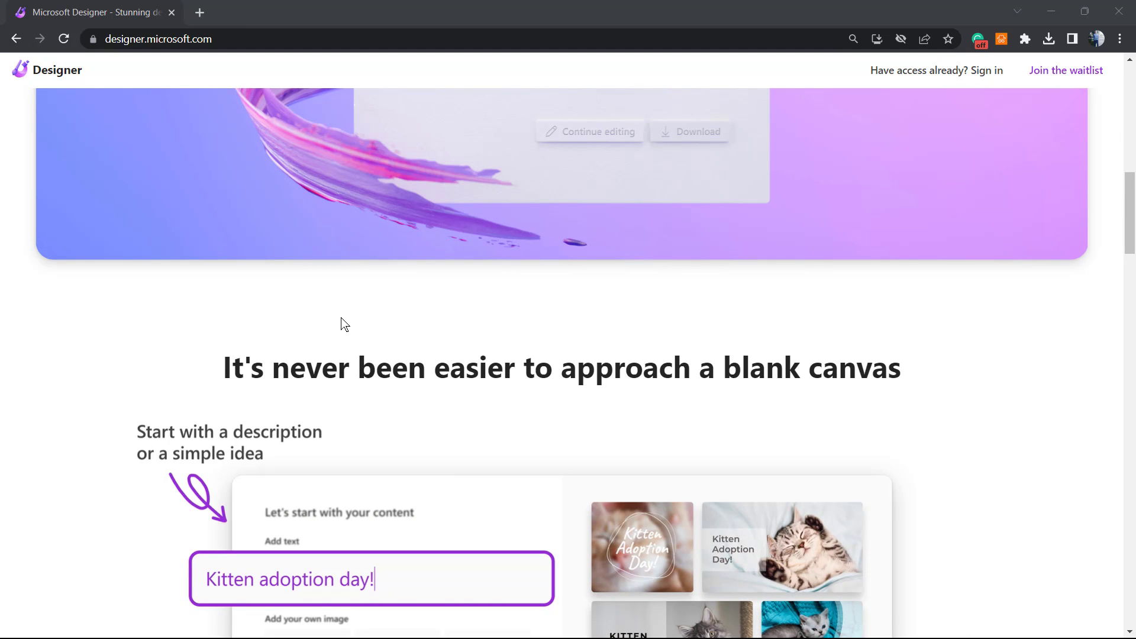
{"action": "scroll", "coordinate": [344, 324], "scroll_direction": "up", "scroll_amount": 3}
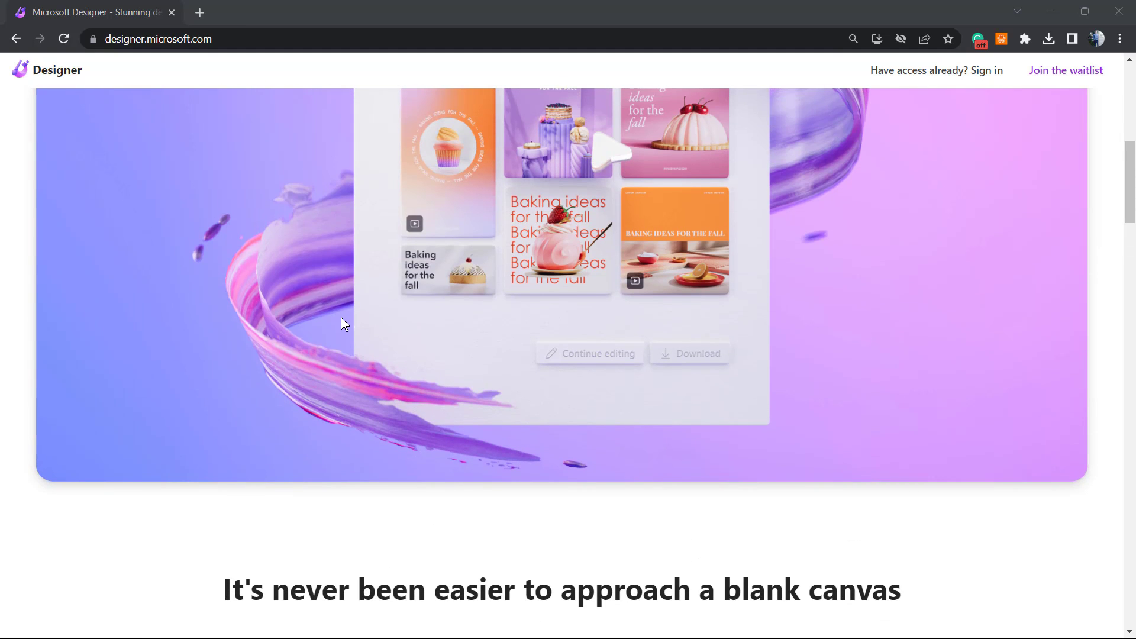
{"action": "scroll", "coordinate": [342, 320], "scroll_direction": "up", "scroll_amount": 5}
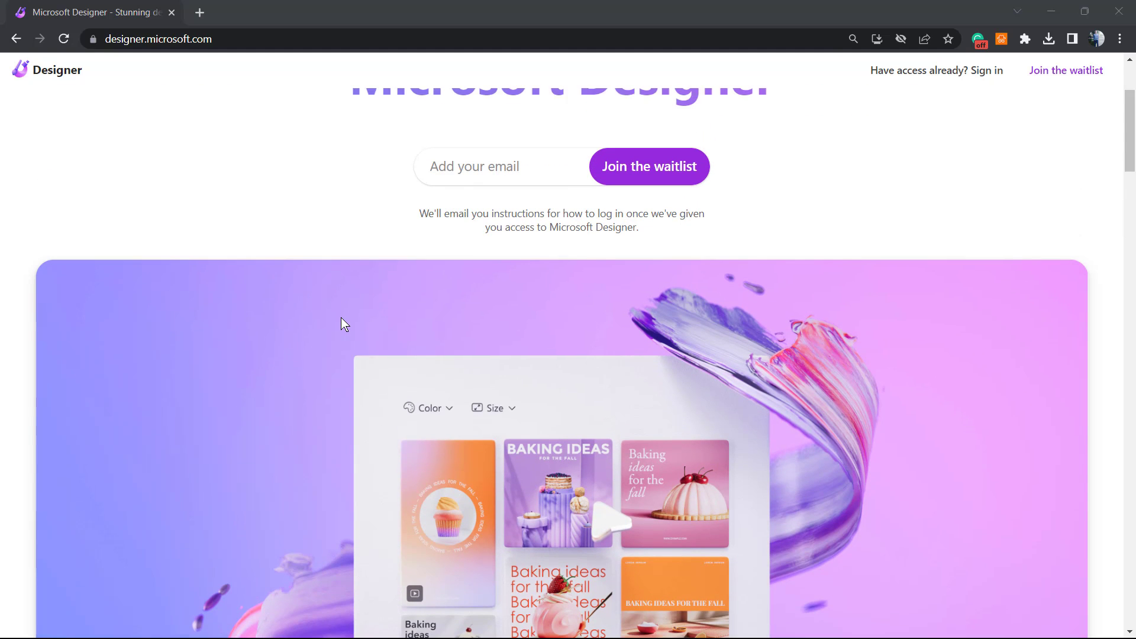
{"action": "scroll", "coordinate": [342, 319], "scroll_direction": "up", "scroll_amount": 1}
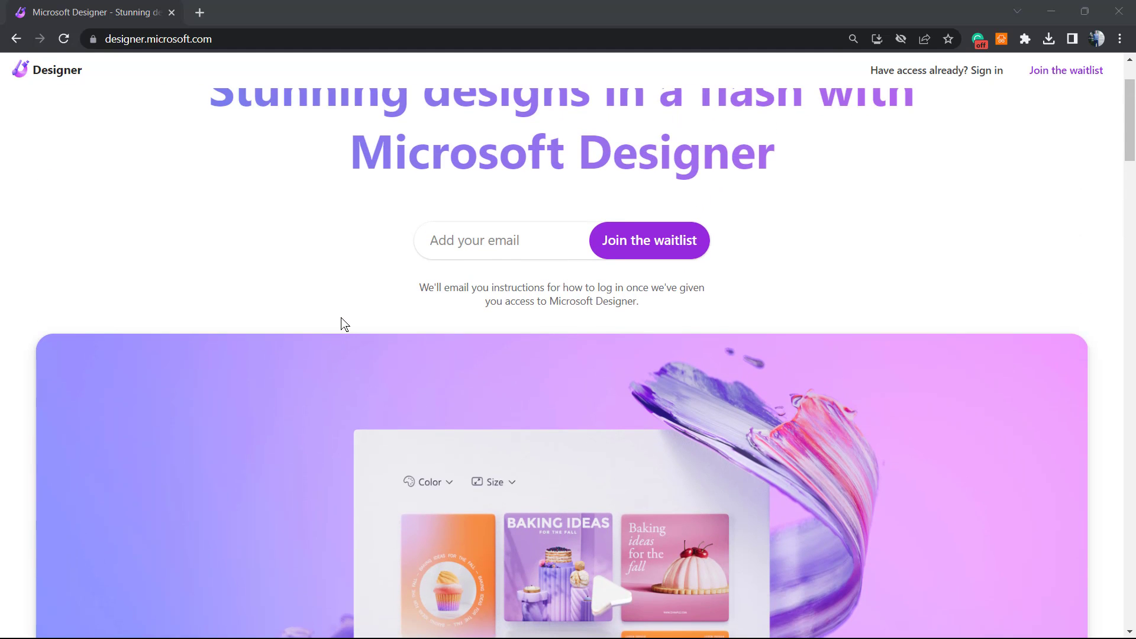
{"action": "scroll", "coordinate": [344, 324], "scroll_direction": "down", "scroll_amount": 5}
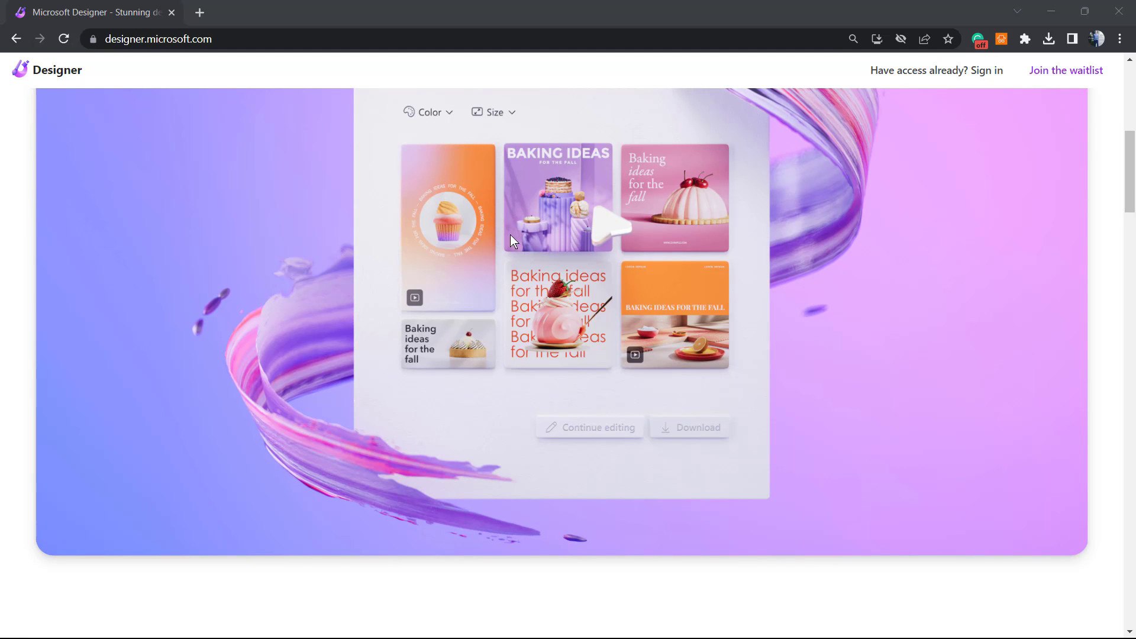
{"action": "scroll", "coordinate": [582, 372], "scroll_direction": "down", "scroll_amount": 5}
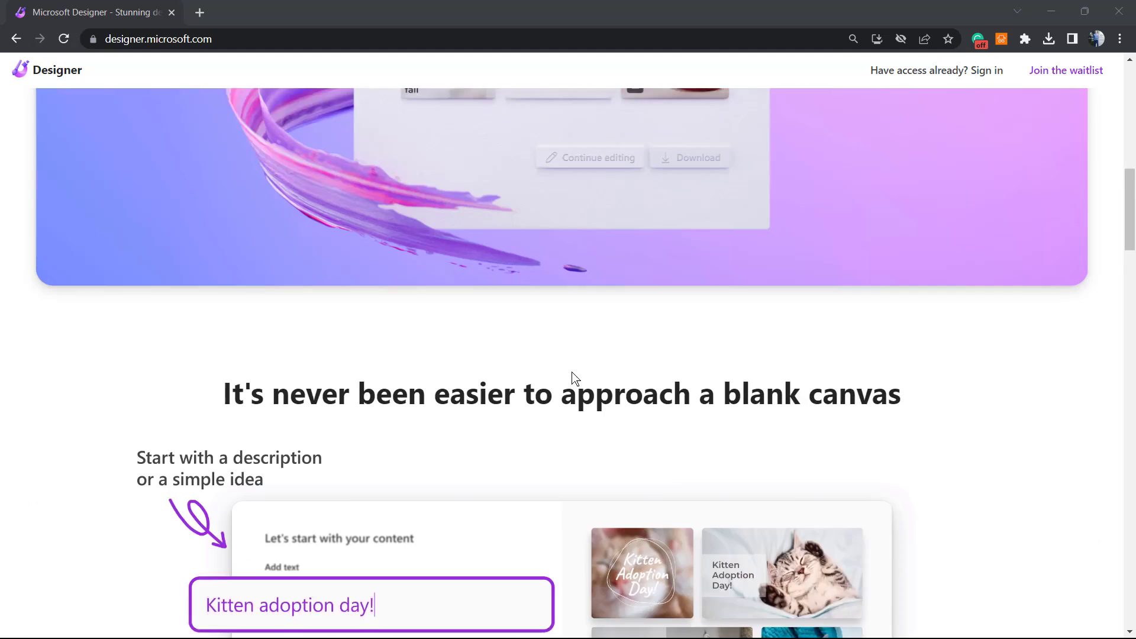
{"action": "scroll", "coordinate": [573, 379], "scroll_direction": "down", "scroll_amount": 3}
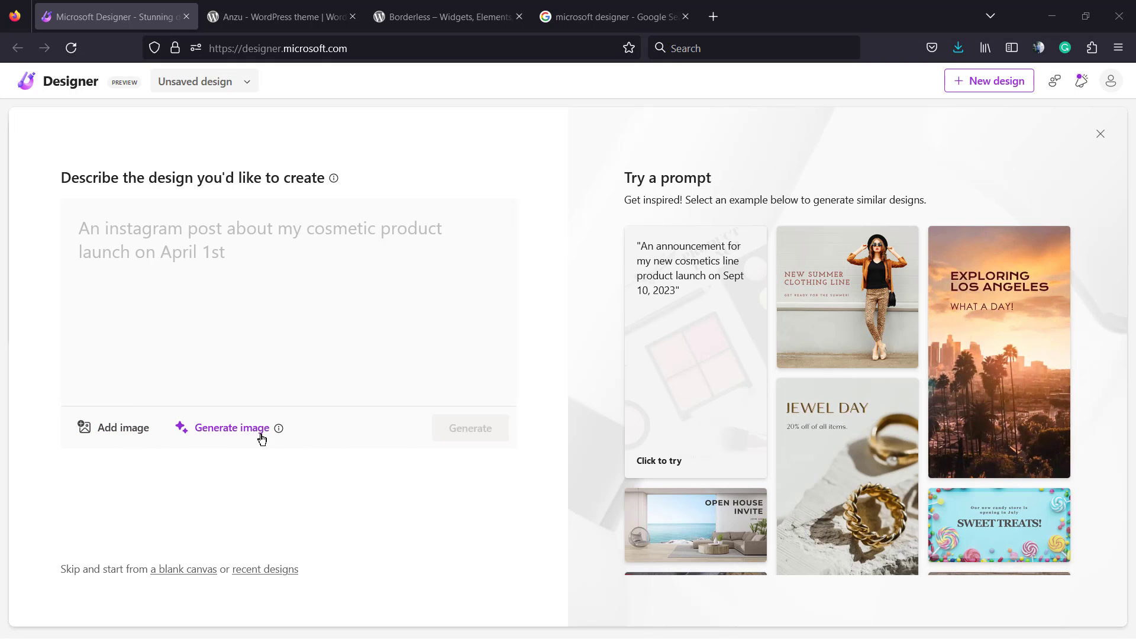
Paste the Microsoft Designer guide description into the prompt box and correct its wording
{"action": "left_click", "coordinate": [206, 285]}
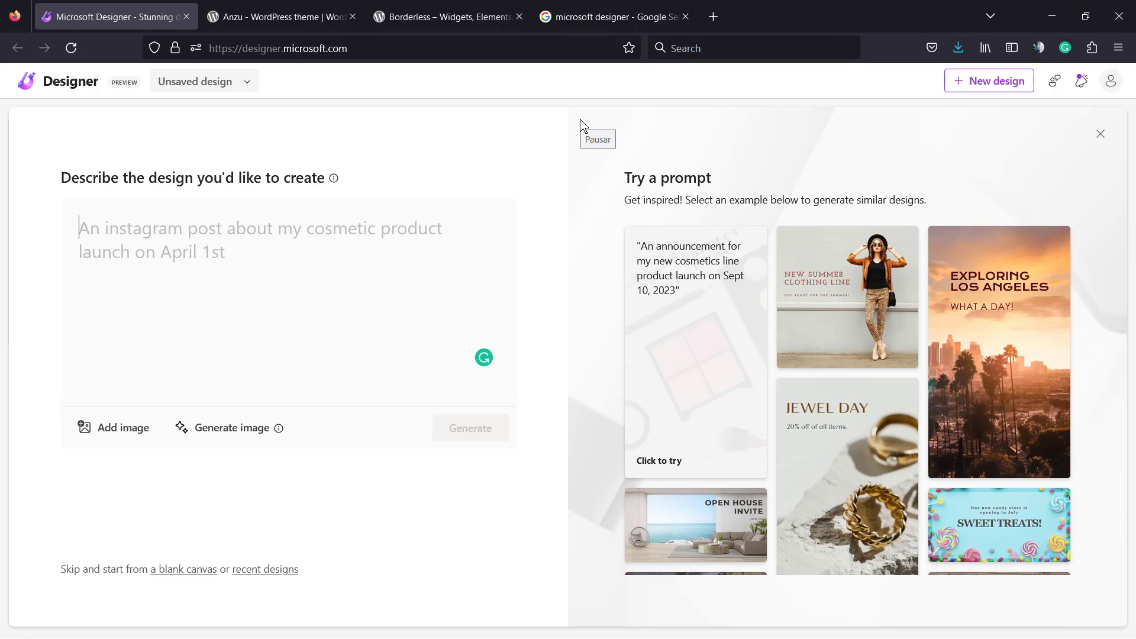
{"action": "type", "text": "An Instagram post about a Microsoft Designer guide"}
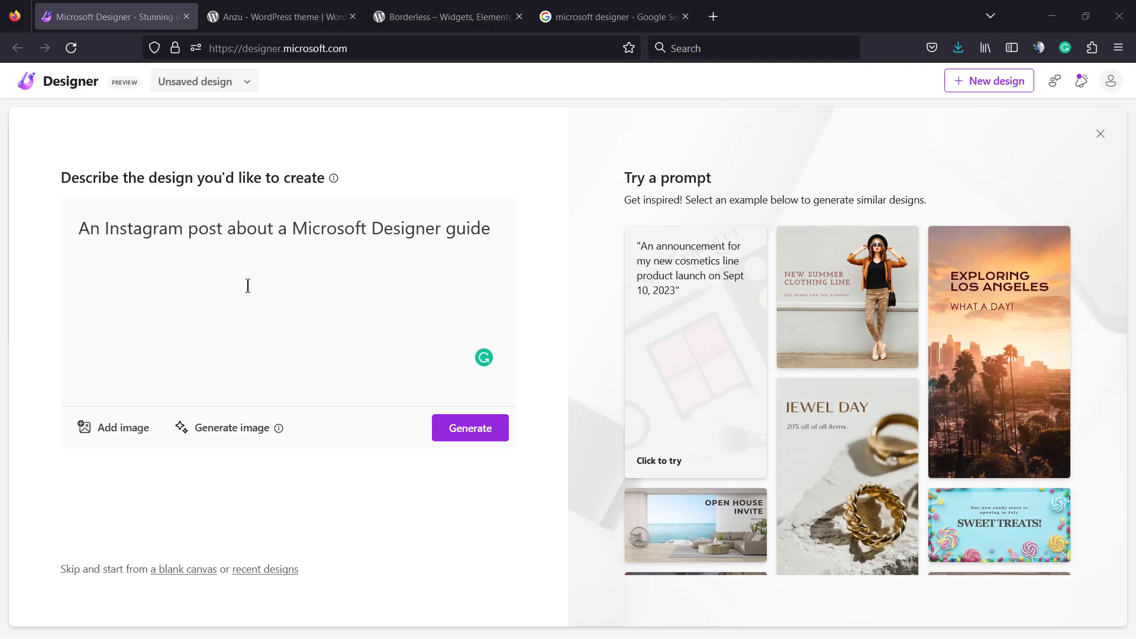
{"action": "left_click", "coordinate": [296, 228]}
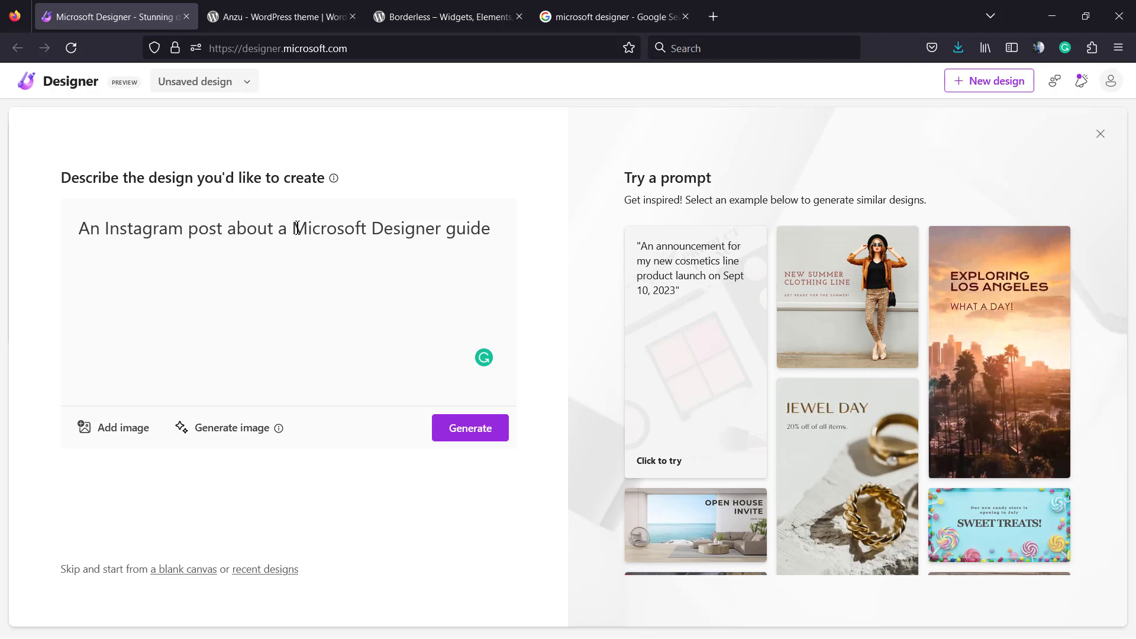
{"action": "key", "text": "BackSpace"}
{"action": "key", "text": "BackSpace"}
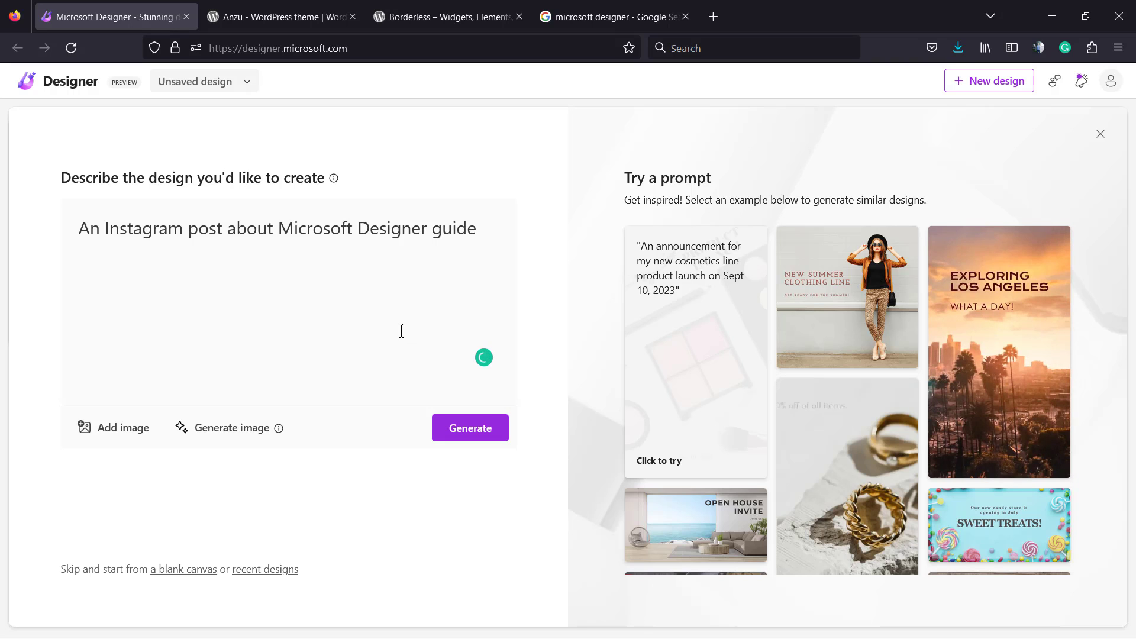
{"action": "type", "text": "a"}
Generate designs from the prompt and look over the twelve suggestions
{"action": "left_click", "coordinate": [460, 431]}
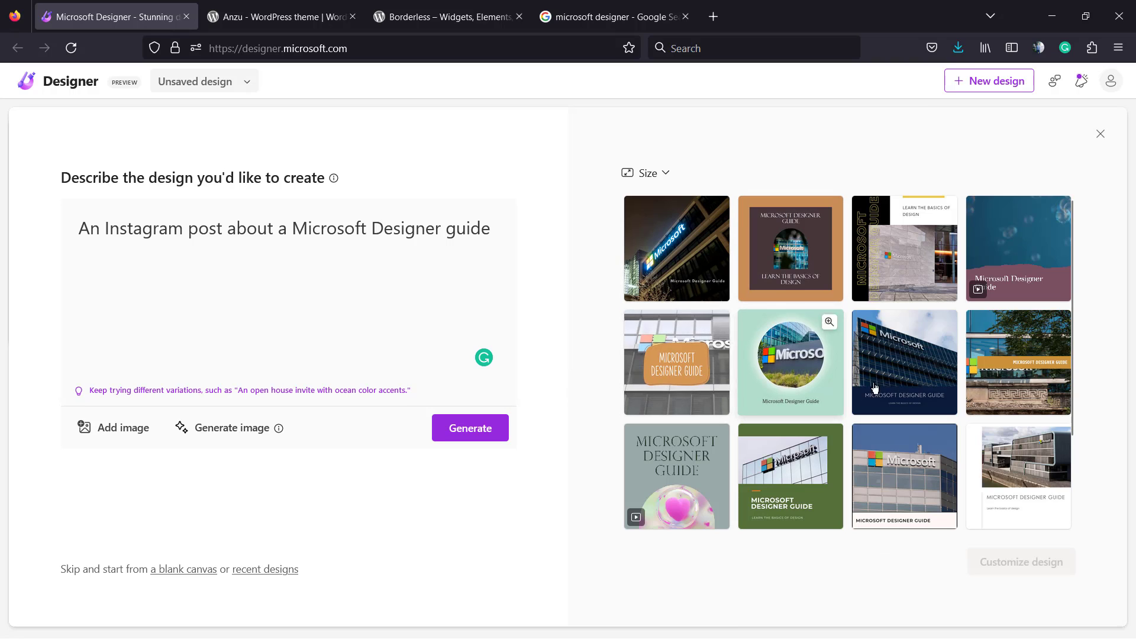
{"action": "scroll", "coordinate": [876, 388], "scroll_direction": "down", "scroll_amount": 3}
{"action": "scroll", "coordinate": [911, 343], "scroll_direction": "up", "scroll_amount": 3}
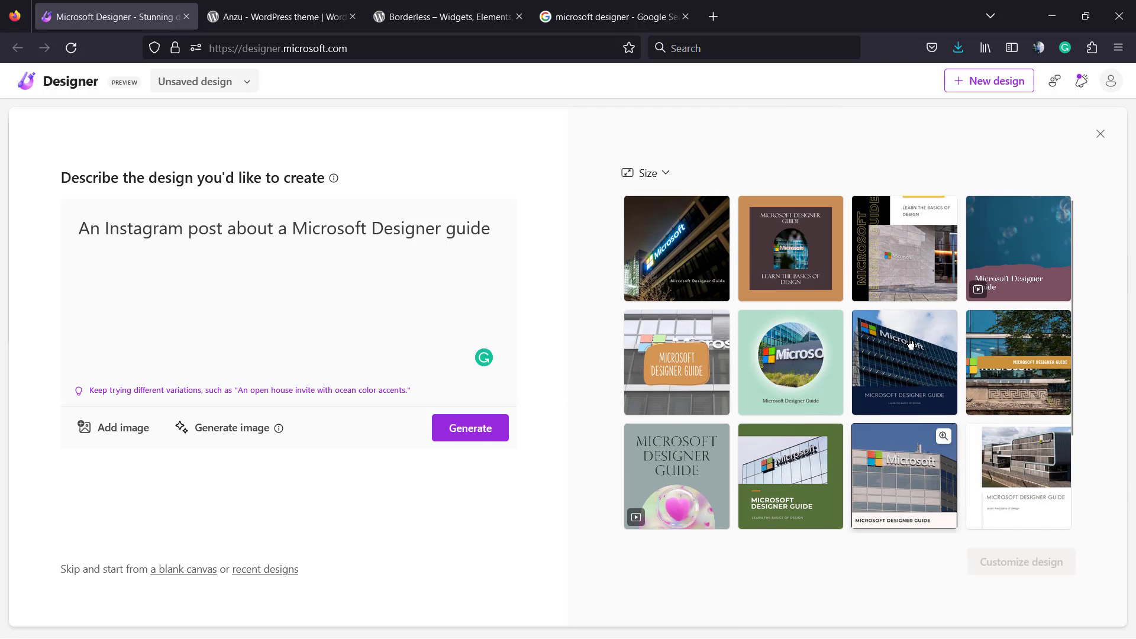
Replace the prompt with 'An Instagram post about an electric car' and review the new designs
{"action": "triple_click", "coordinate": [347, 223]}
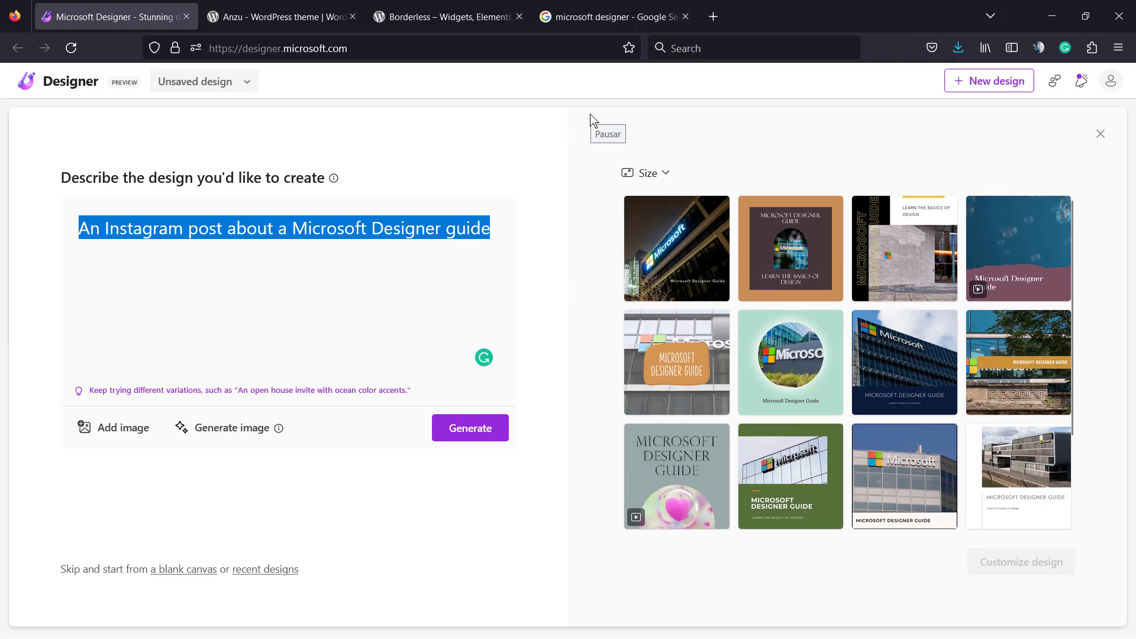
{"action": "type", "text": "An Instagram post about an electric car"}
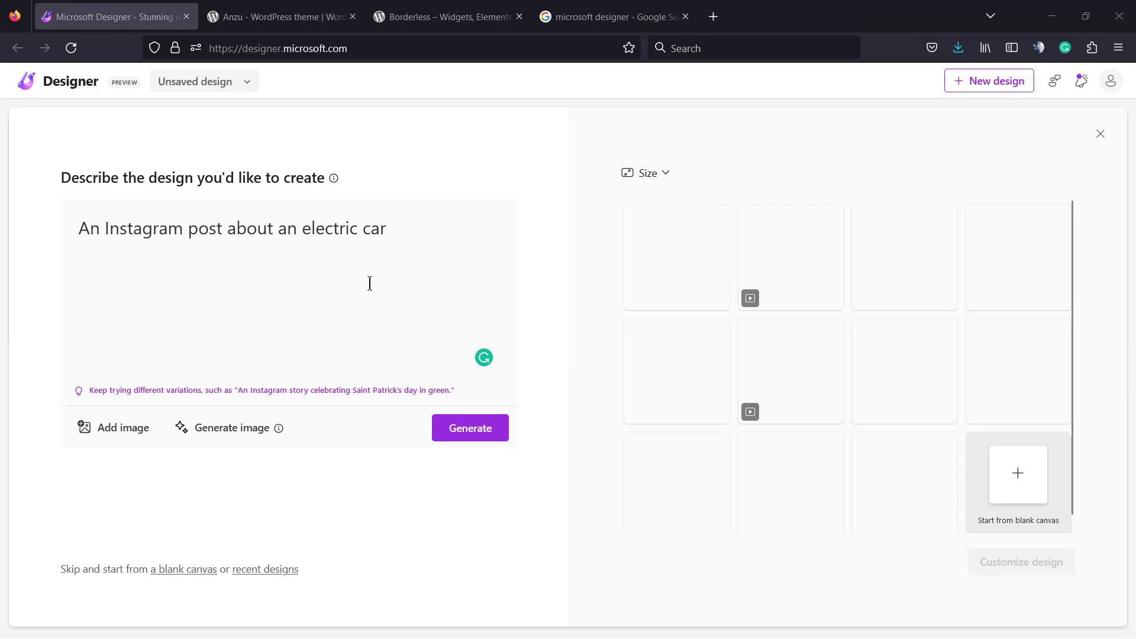
{"action": "scroll", "coordinate": [836, 333], "scroll_direction": "down", "scroll_amount": 3}
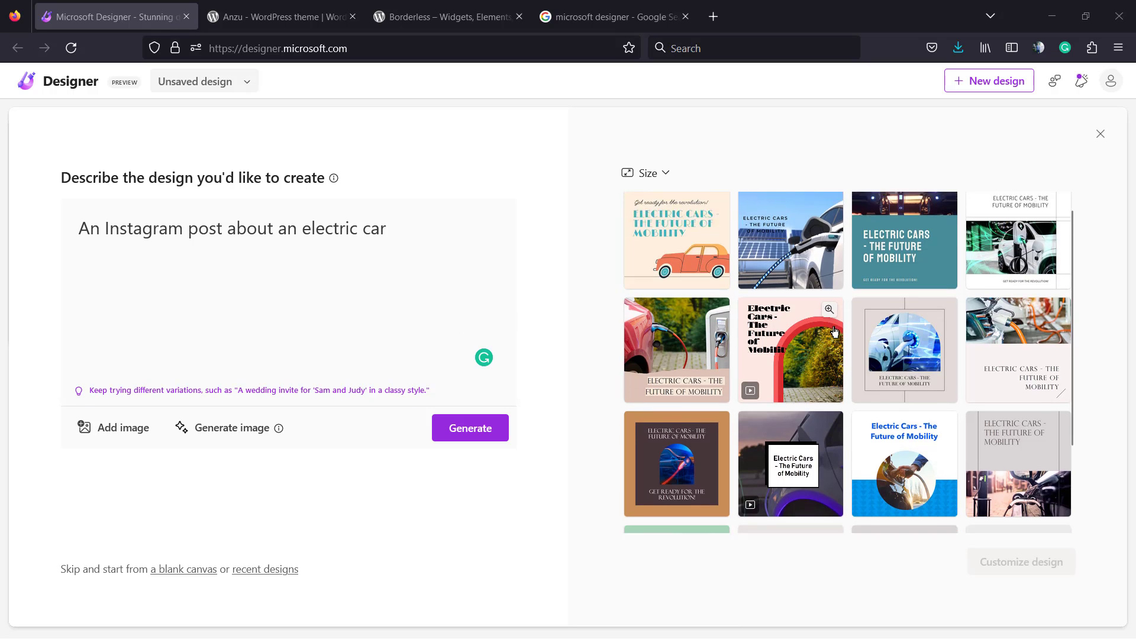
{"action": "scroll", "coordinate": [748, 367], "scroll_direction": "up", "scroll_amount": 3}
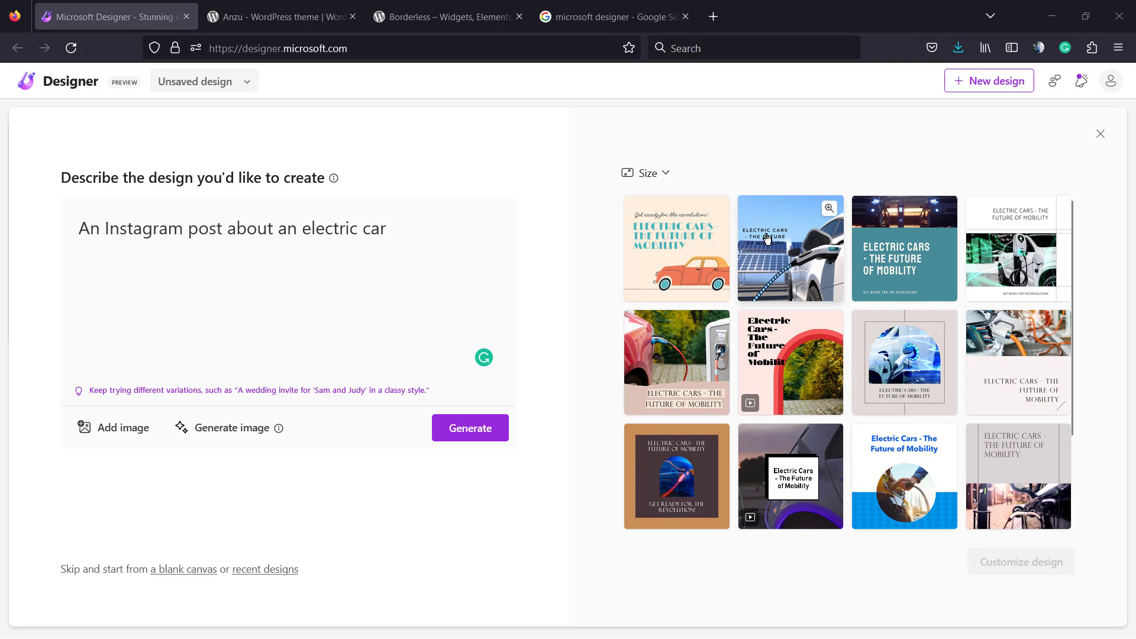
Open the solar-charger electric car design and select its ELECTRIC CARS headline
{"action": "left_click", "coordinate": [767, 238]}
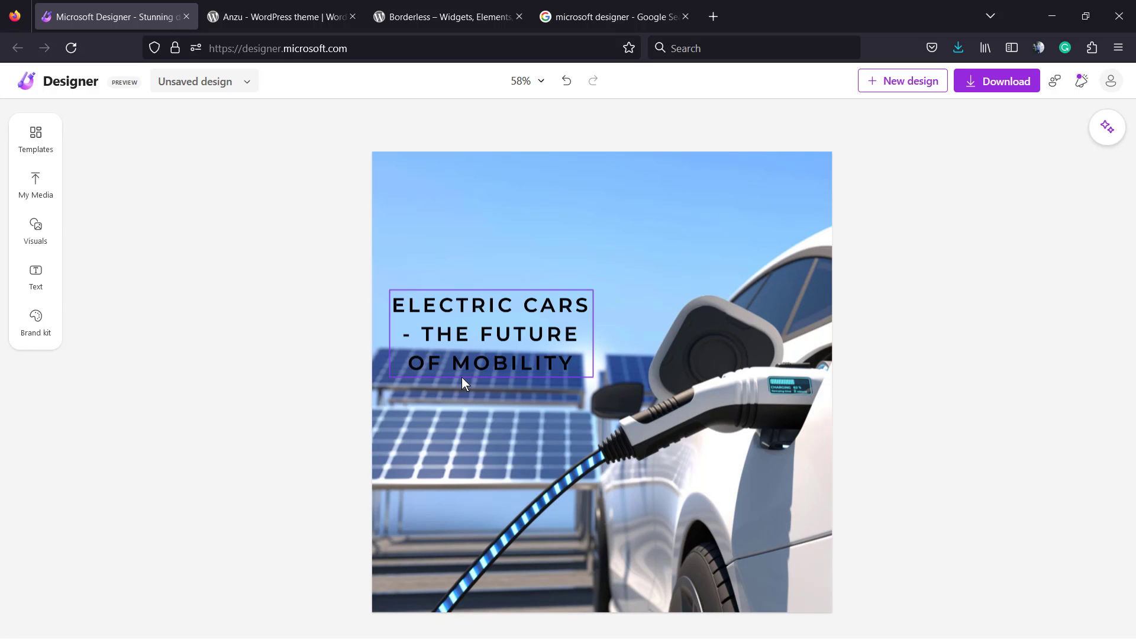
{"action": "left_click", "coordinate": [505, 312]}
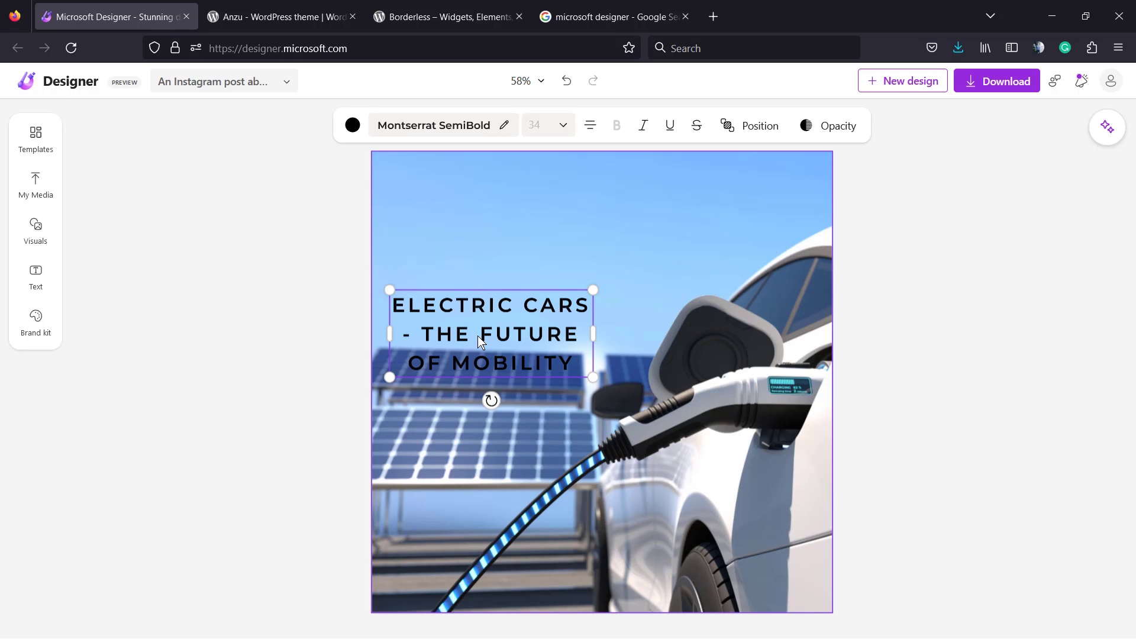
{"action": "left_click", "coordinate": [477, 336]}
{"action": "left_click", "coordinate": [480, 332]}
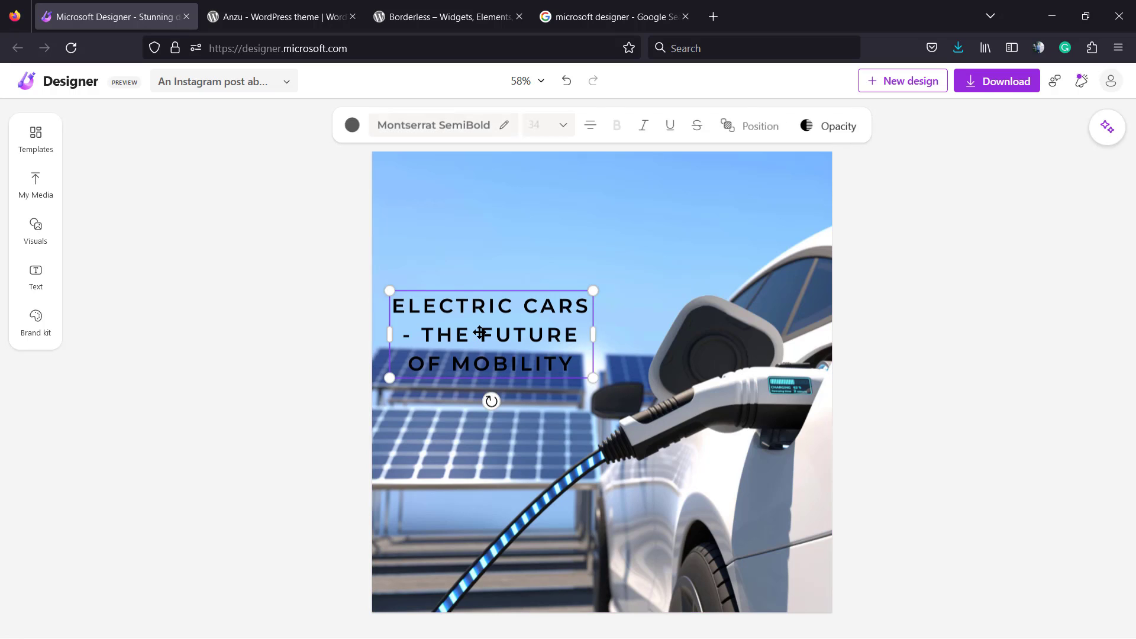
Try Lexend Exa and Julius Sans One on the headline, then revert to Montserrat SemiBold
{"action": "left_click", "coordinate": [32, 142]}
{"action": "scroll", "coordinate": [207, 355], "scroll_direction": "down", "scroll_amount": 10}
{"action": "scroll", "coordinate": [212, 399], "scroll_direction": "up", "scroll_amount": 10}
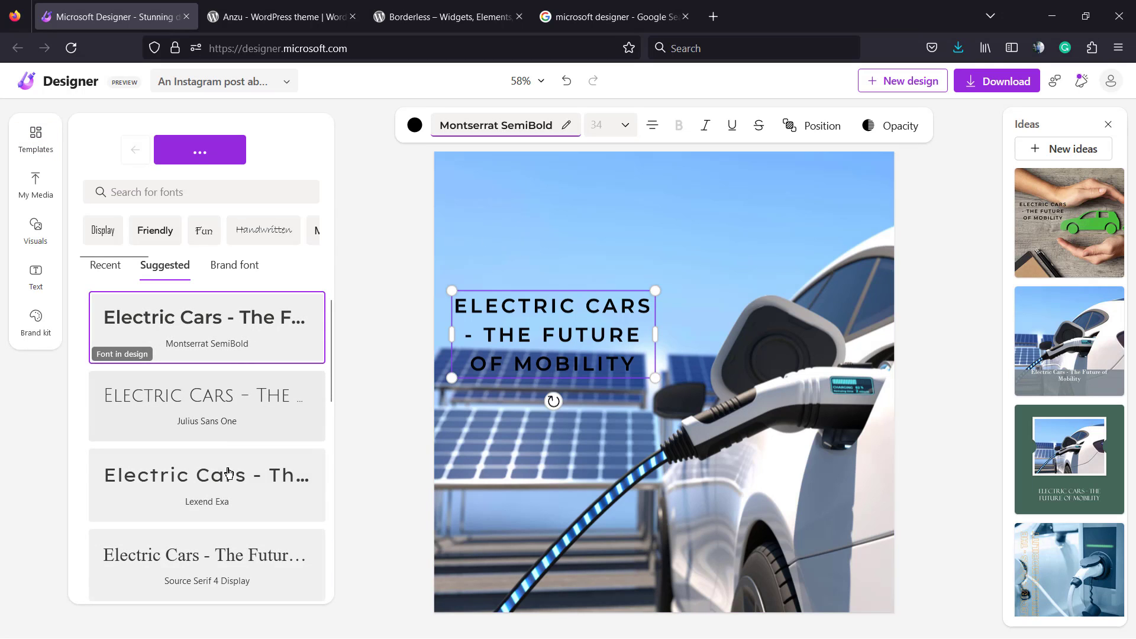
{"action": "left_click", "coordinate": [231, 476]}
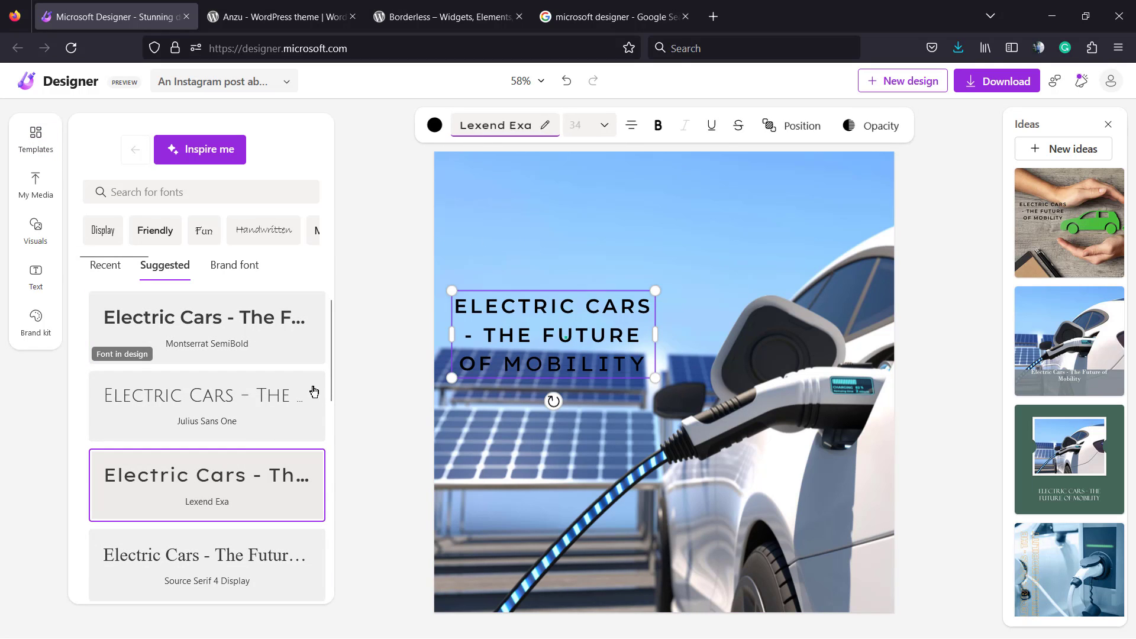
{"action": "left_click", "coordinate": [203, 393]}
{"action": "left_click", "coordinate": [229, 345]}
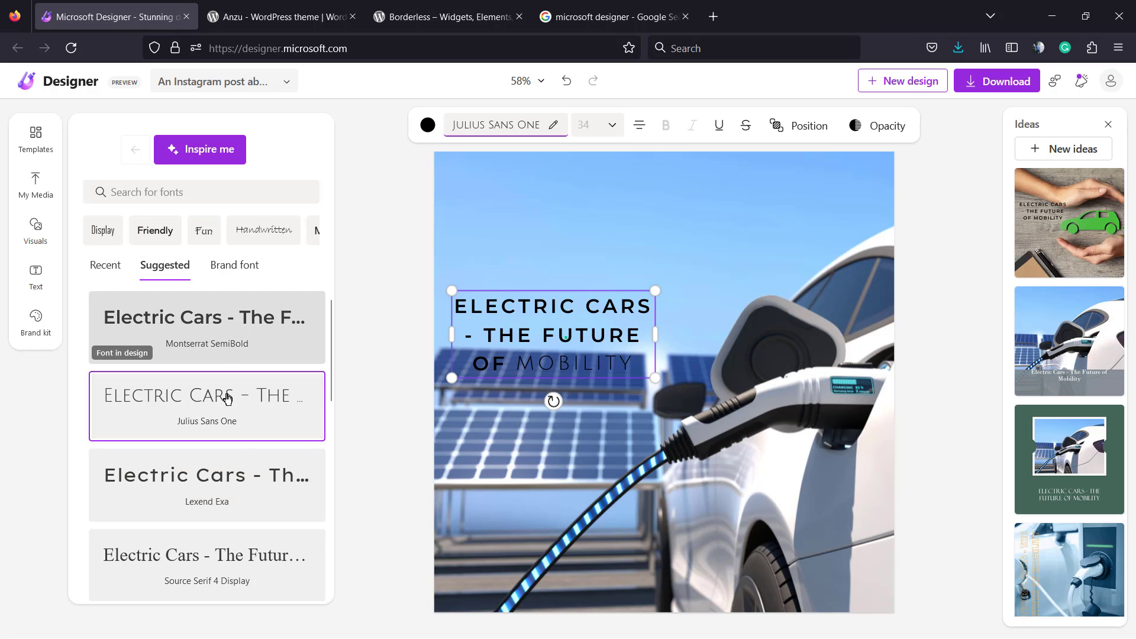
{"action": "left_click", "coordinate": [241, 443]}
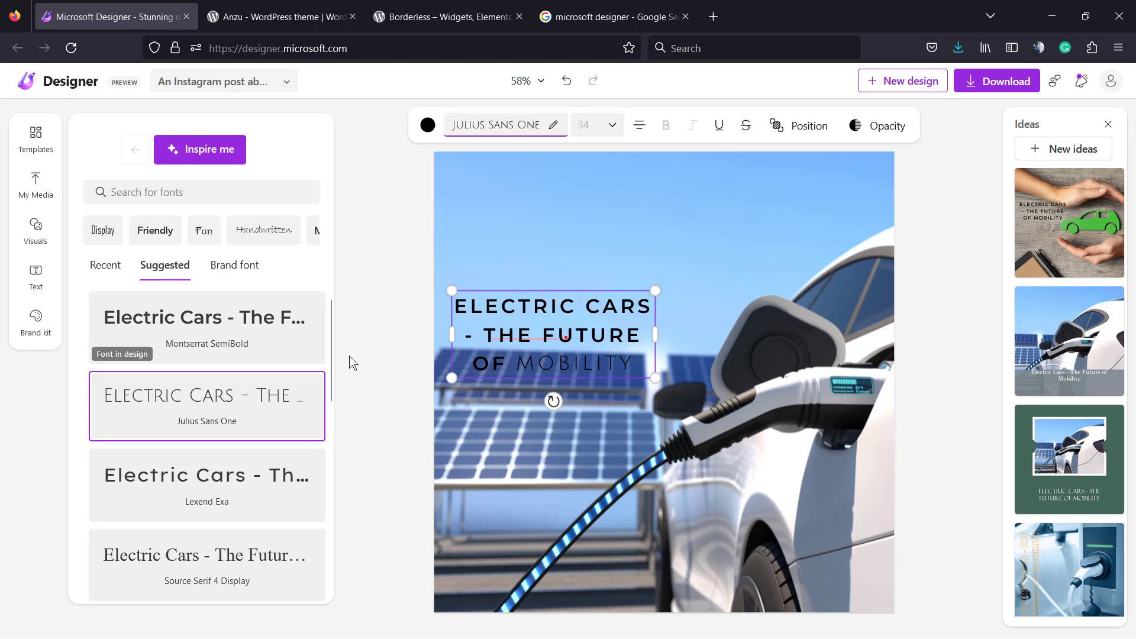
{"action": "left_click", "coordinate": [207, 326]}
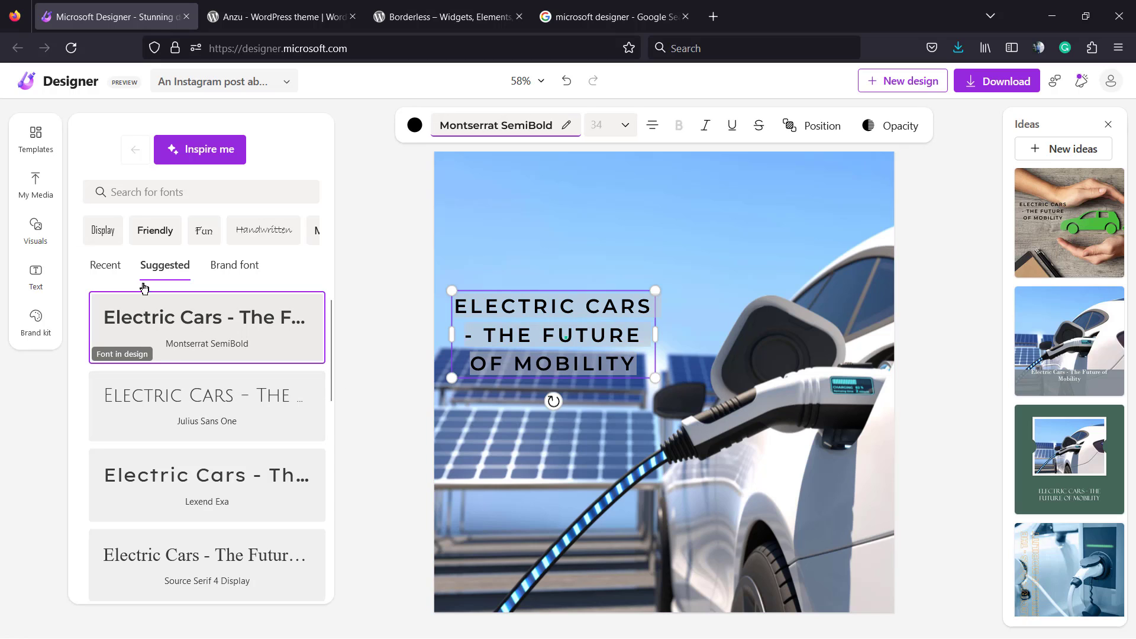
Set the headline font size to 49 and deselect the text
{"action": "left_click", "coordinate": [619, 125]}
{"action": "left_click", "coordinate": [600, 166]}
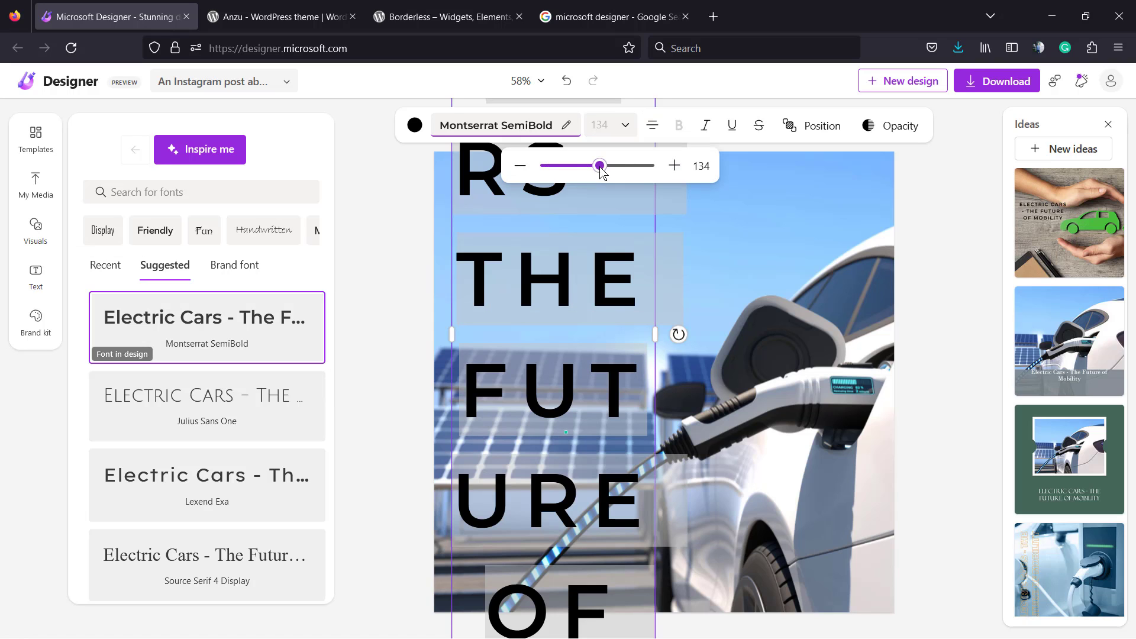
{"action": "left_click", "coordinate": [563, 169]}
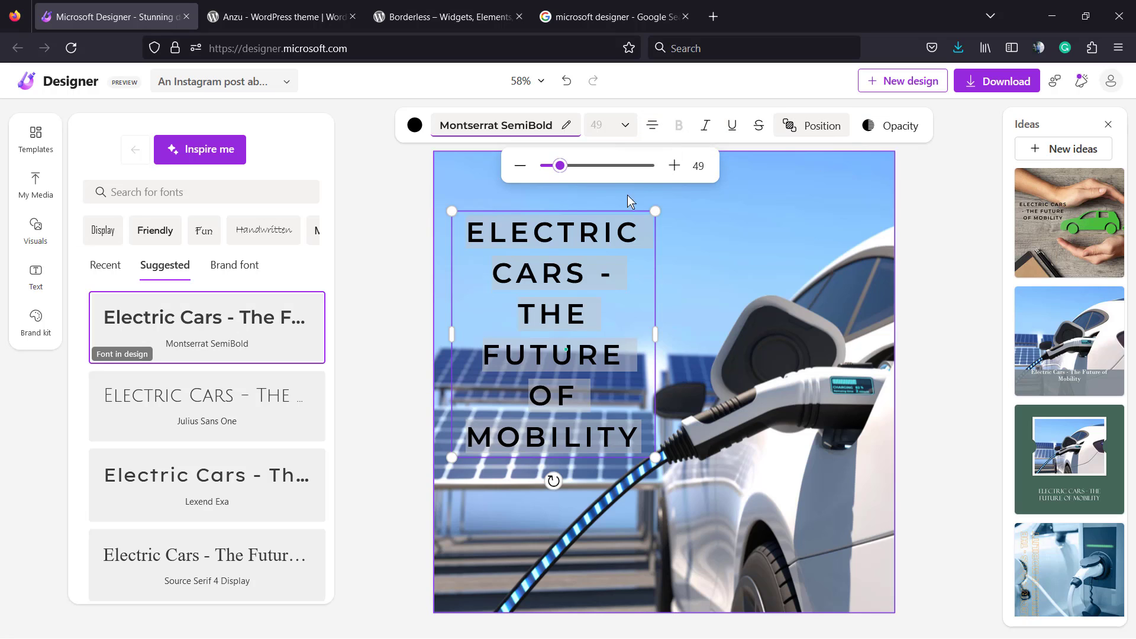
{"action": "key", "text": "Escape"}
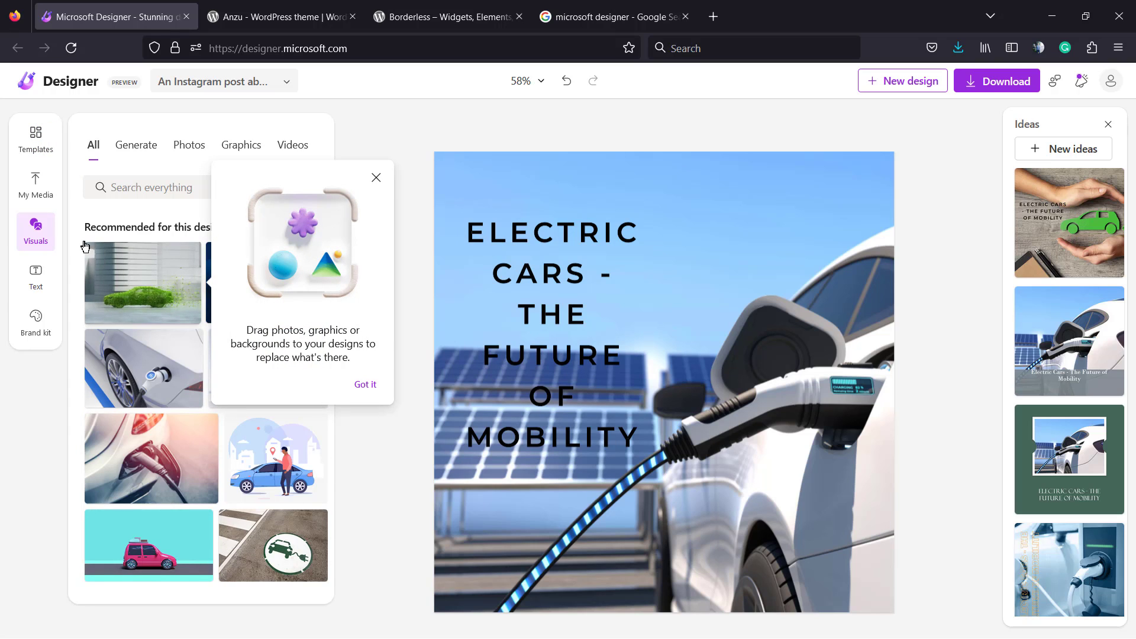
{"action": "scroll", "coordinate": [135, 294], "scroll_direction": "down", "scroll_amount": 2}
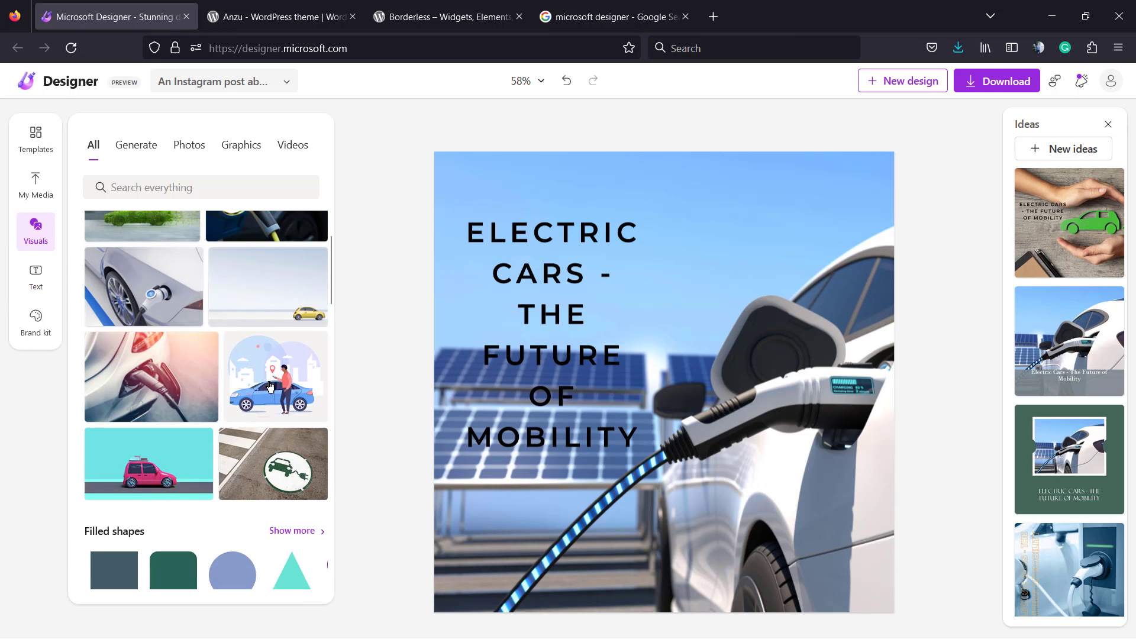
{"action": "left_click", "coordinate": [136, 227]}
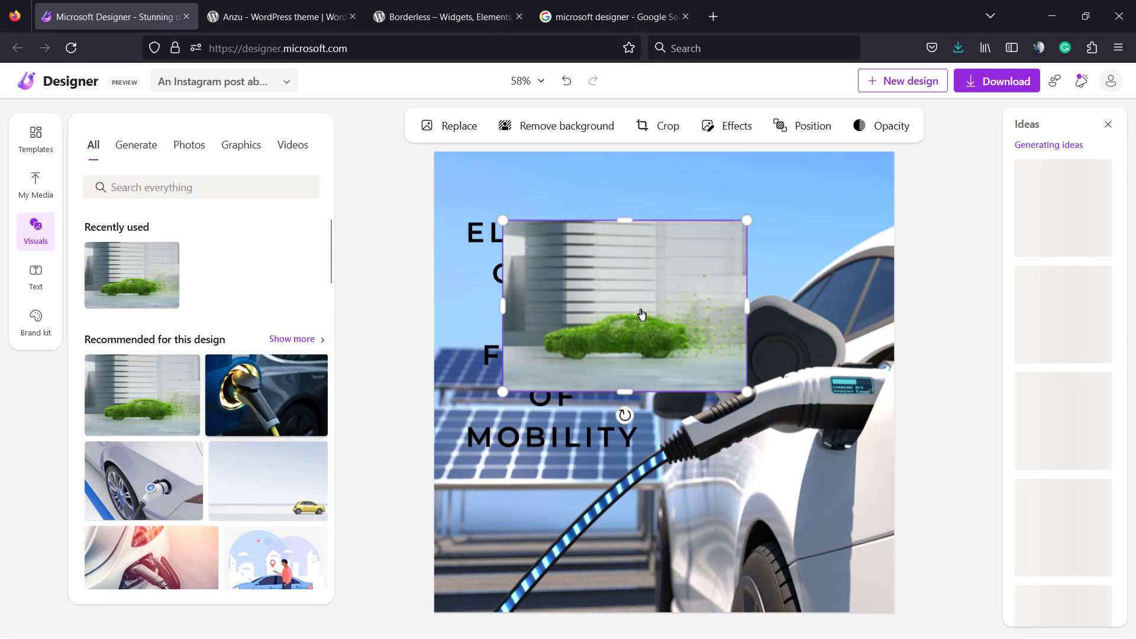
{"action": "left_click", "coordinate": [569, 409]}
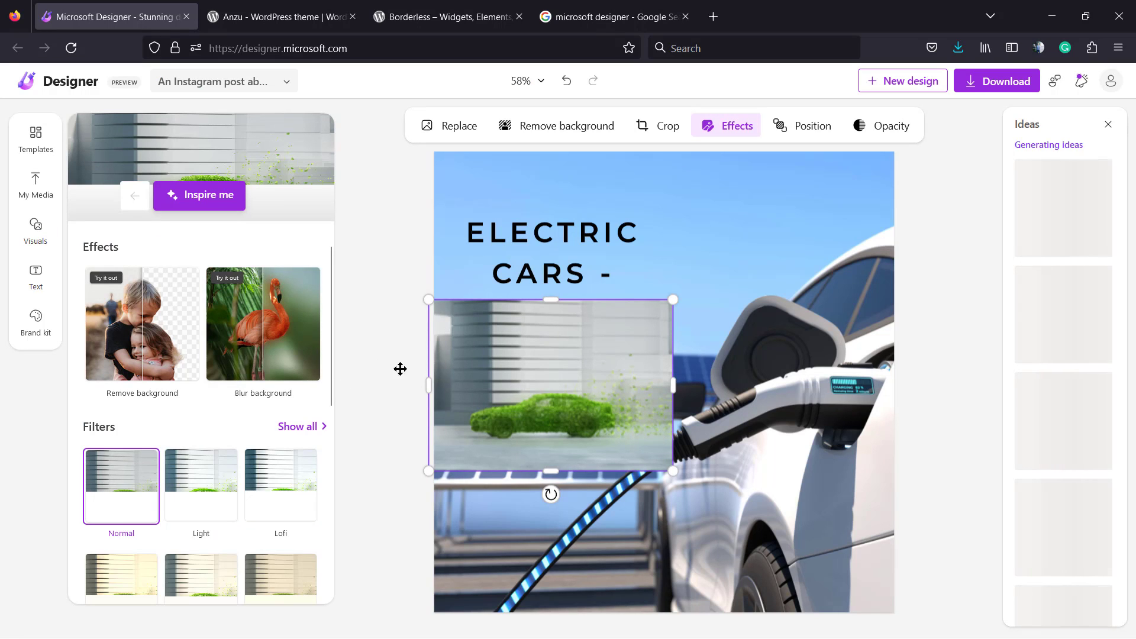
{"action": "key", "text": "Delete"}
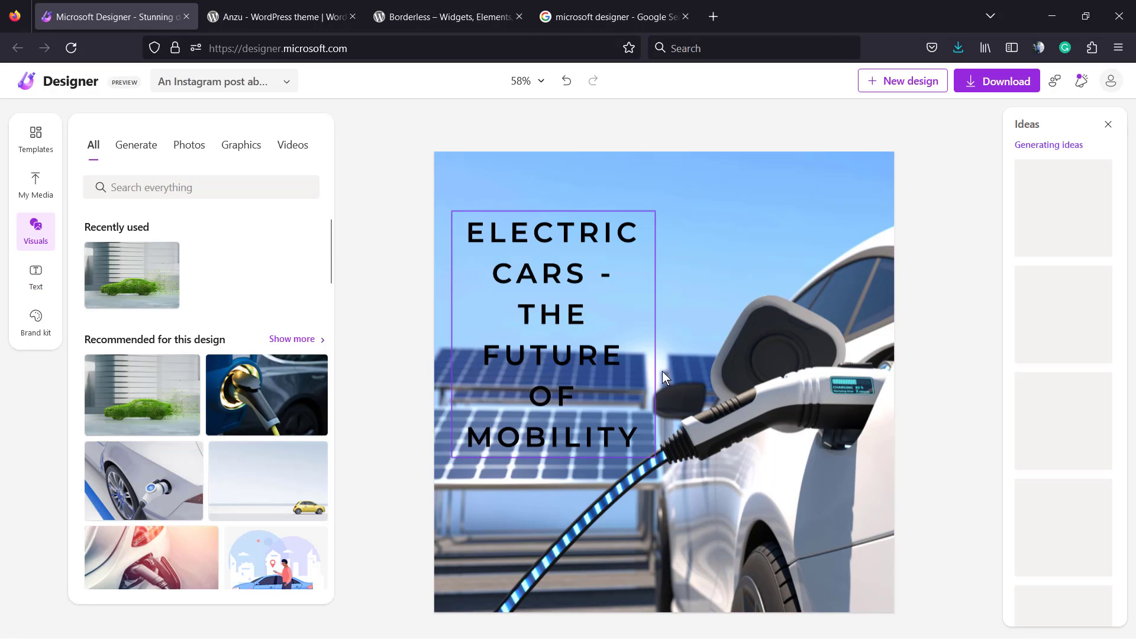
{"action": "left_click", "coordinate": [459, 360]}
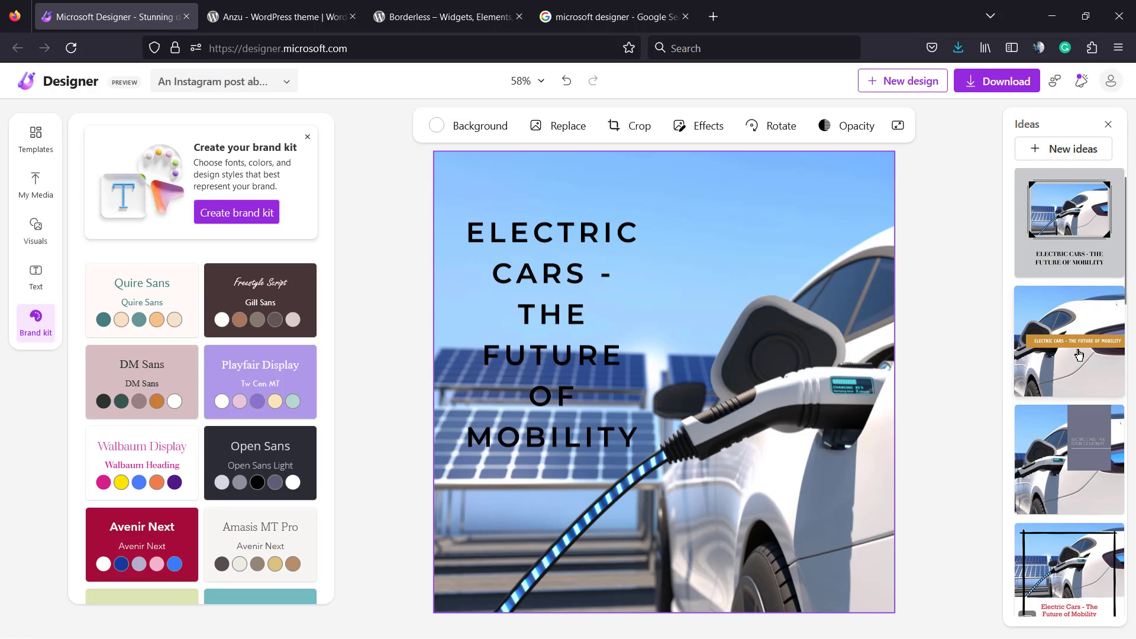
Try the orange banner, grey panel and black-frame ideas, then find the navy grid video layout
{"action": "left_click", "coordinate": [1069, 380]}
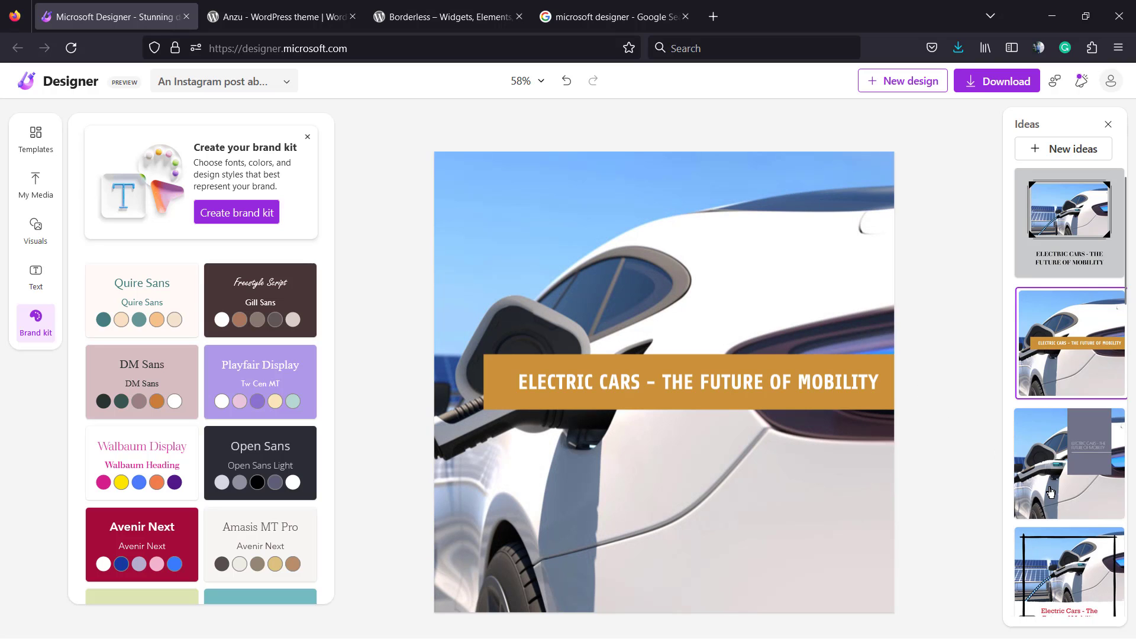
{"action": "left_click", "coordinate": [1018, 488]}
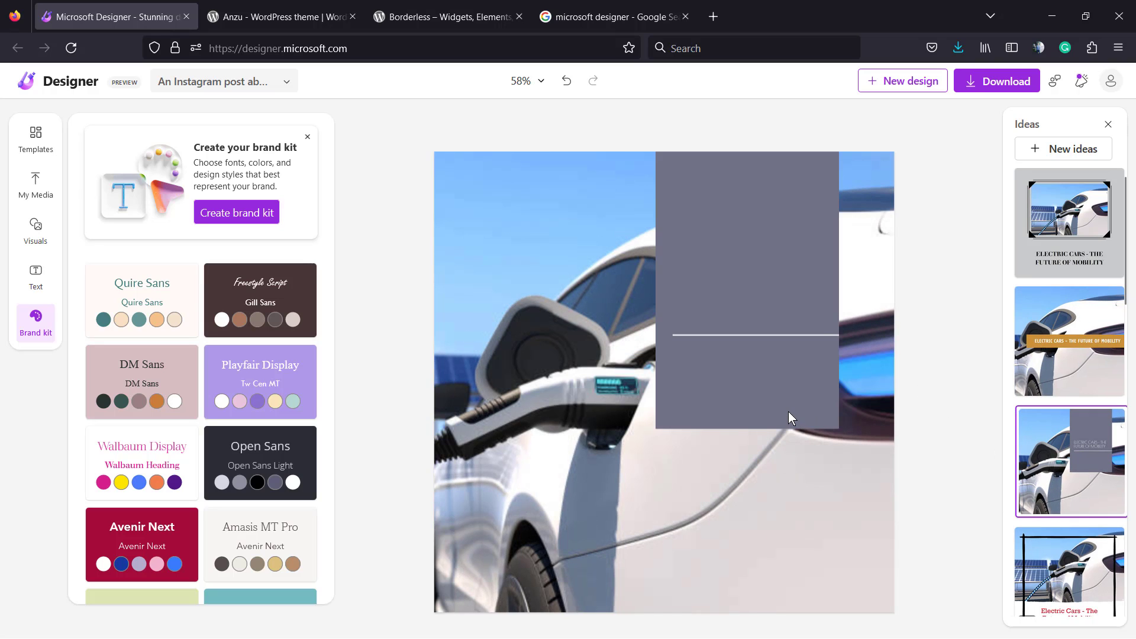
{"action": "left_click", "coordinate": [1068, 568]}
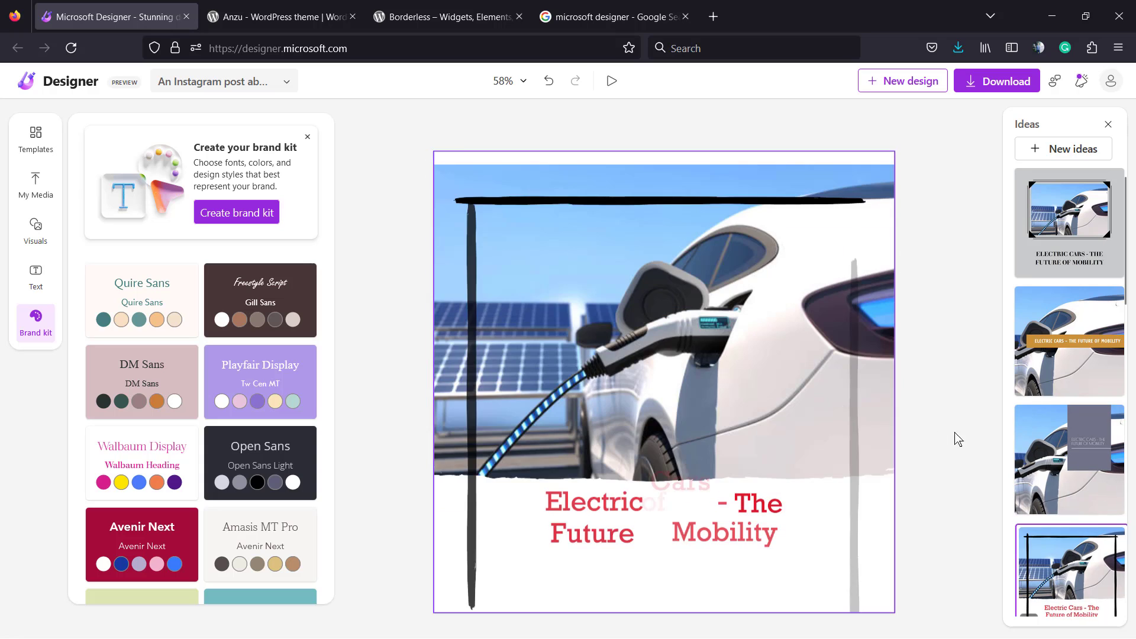
{"action": "scroll", "coordinate": [1033, 460], "scroll_direction": "down", "scroll_amount": 6}
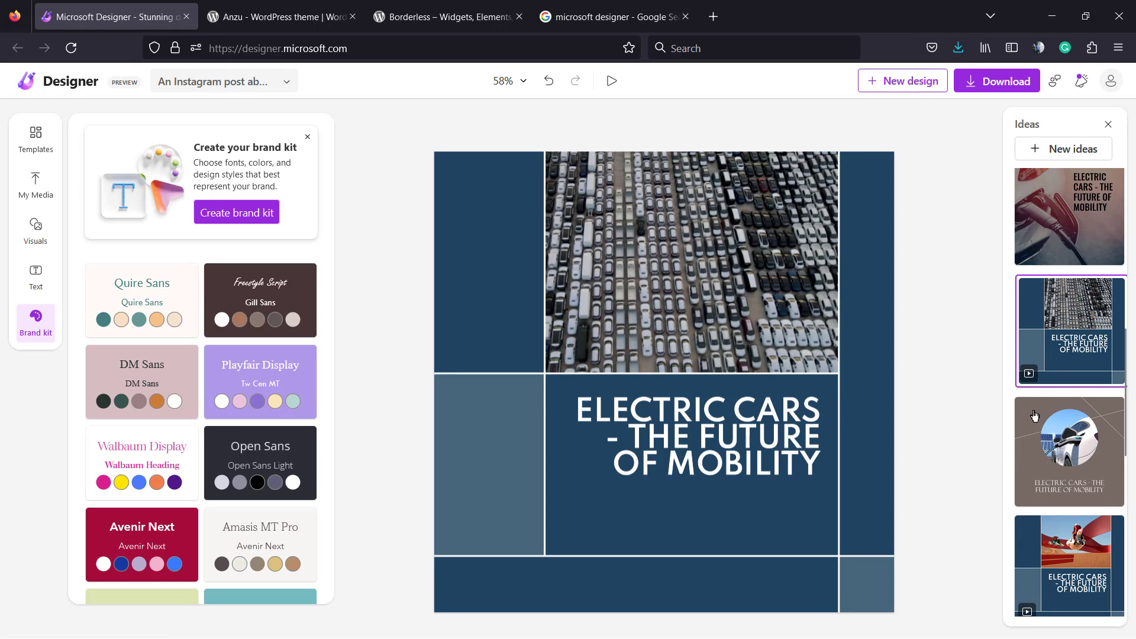
{"action": "scroll", "coordinate": [1034, 416], "scroll_direction": "down", "scroll_amount": 4}
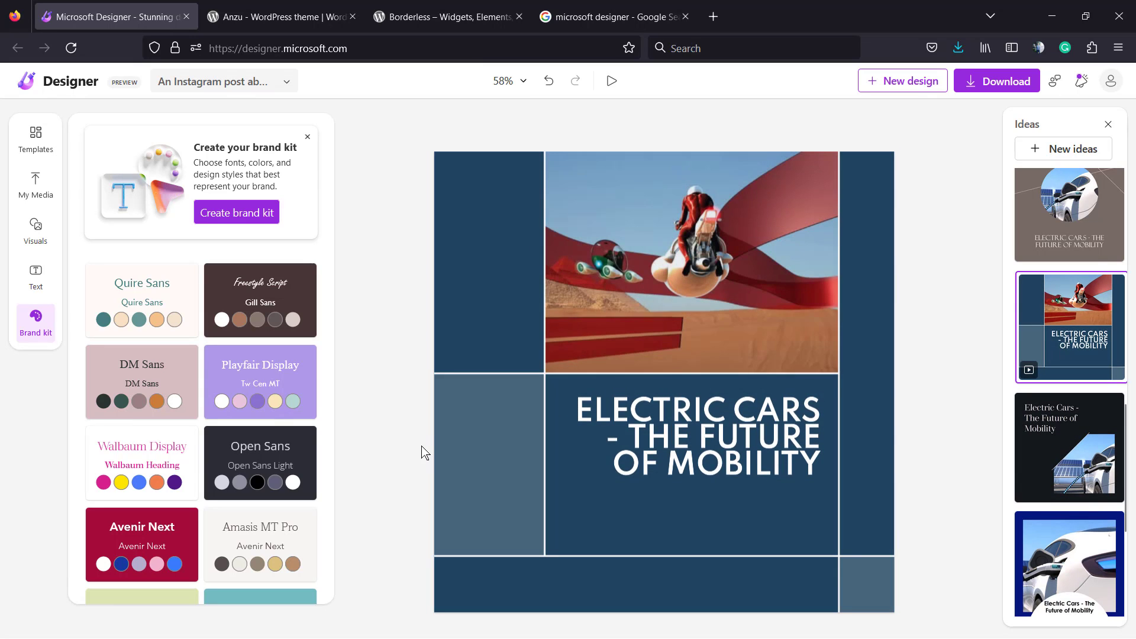
{"action": "mouse_move", "coordinate": [680, 307]}
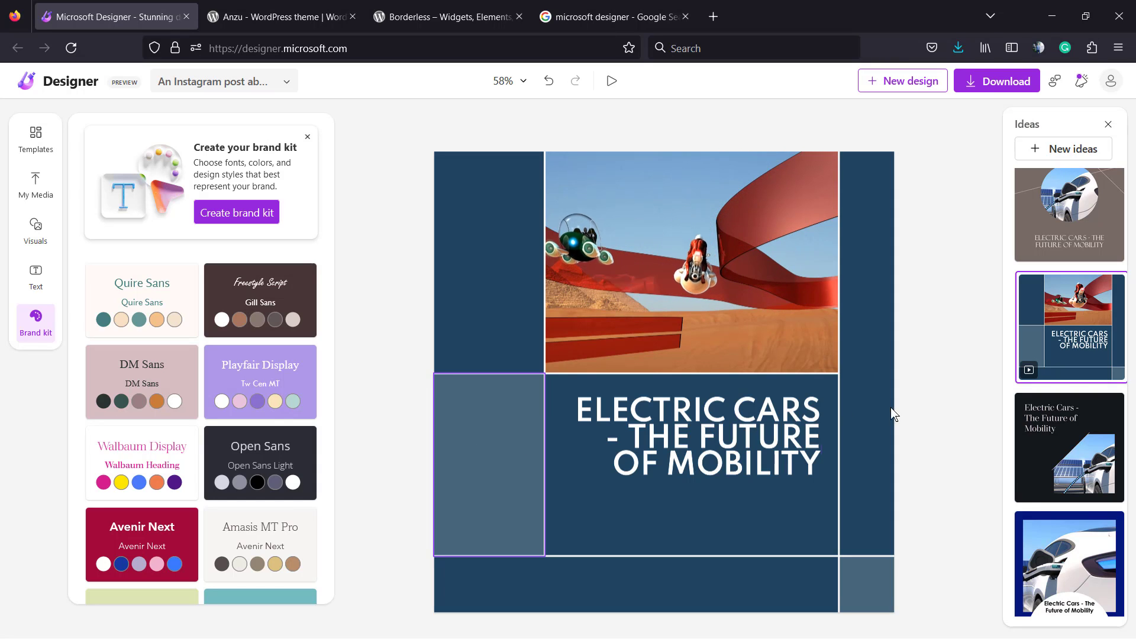
{"action": "mouse_move", "coordinate": [654, 283]}
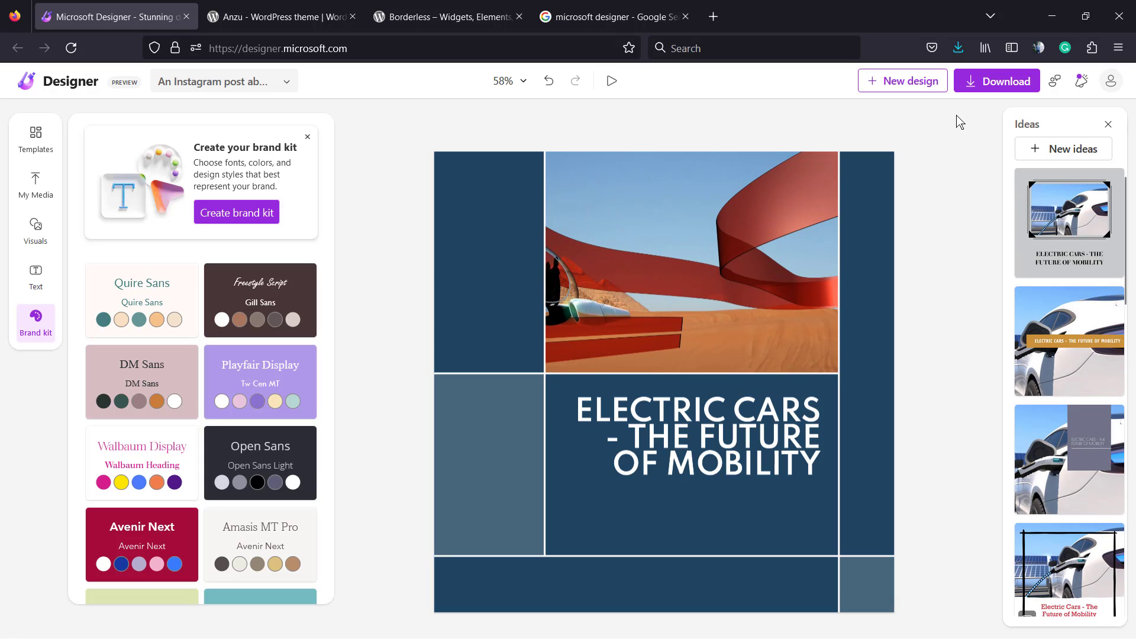
Download the post as an MP4 (Recommended) video
{"action": "left_click", "coordinate": [976, 83]}
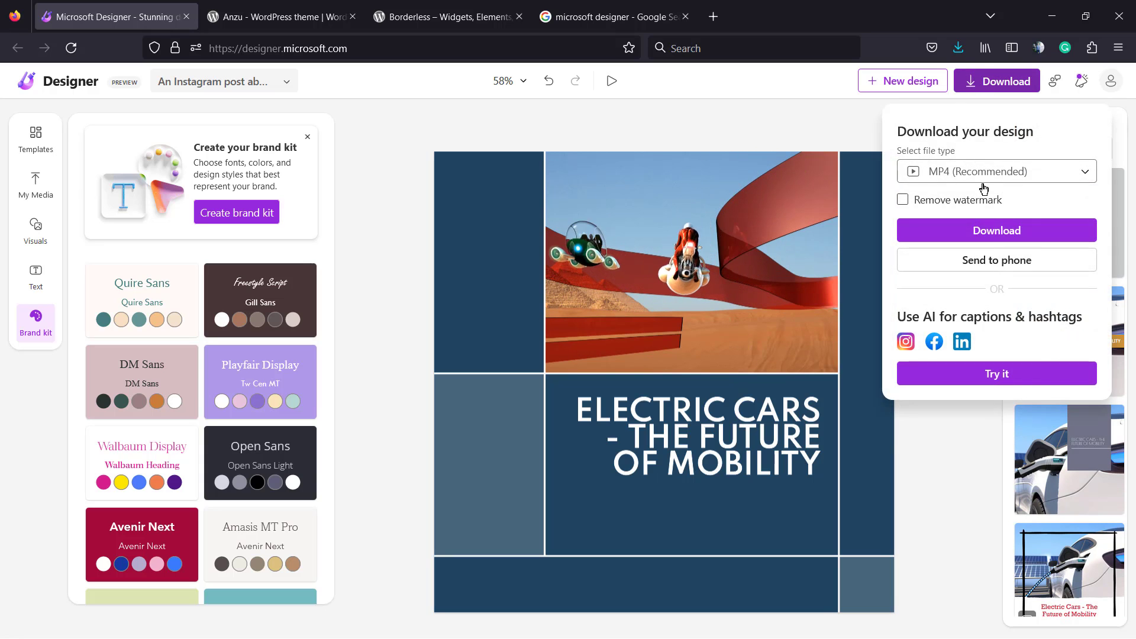
{"action": "left_click", "coordinate": [1008, 176]}
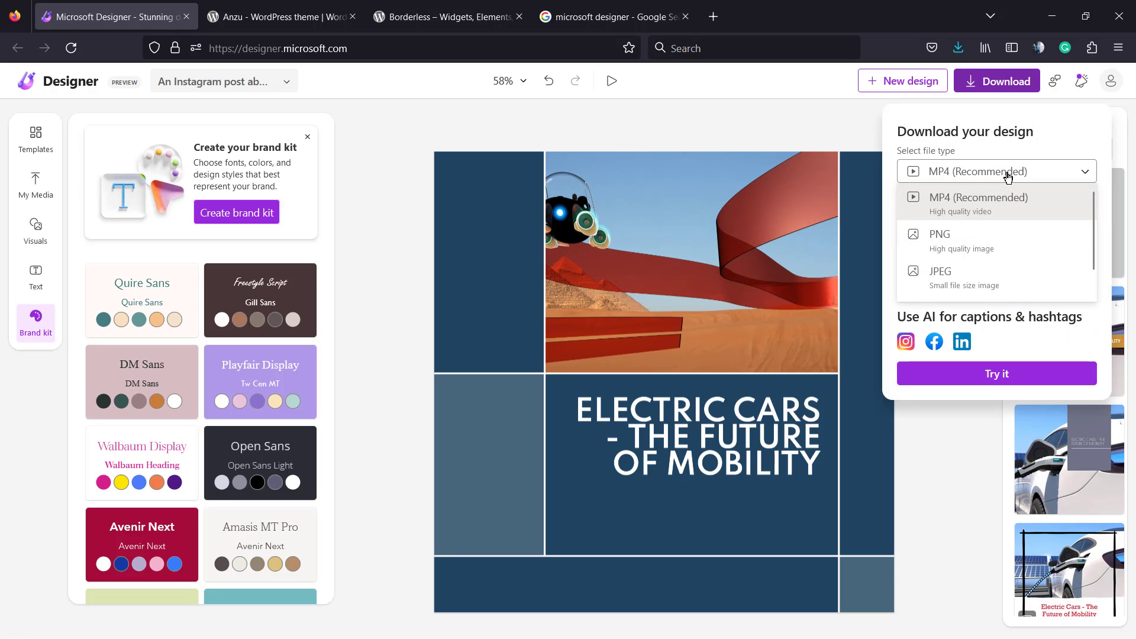
{"action": "left_click", "coordinate": [1006, 173]}
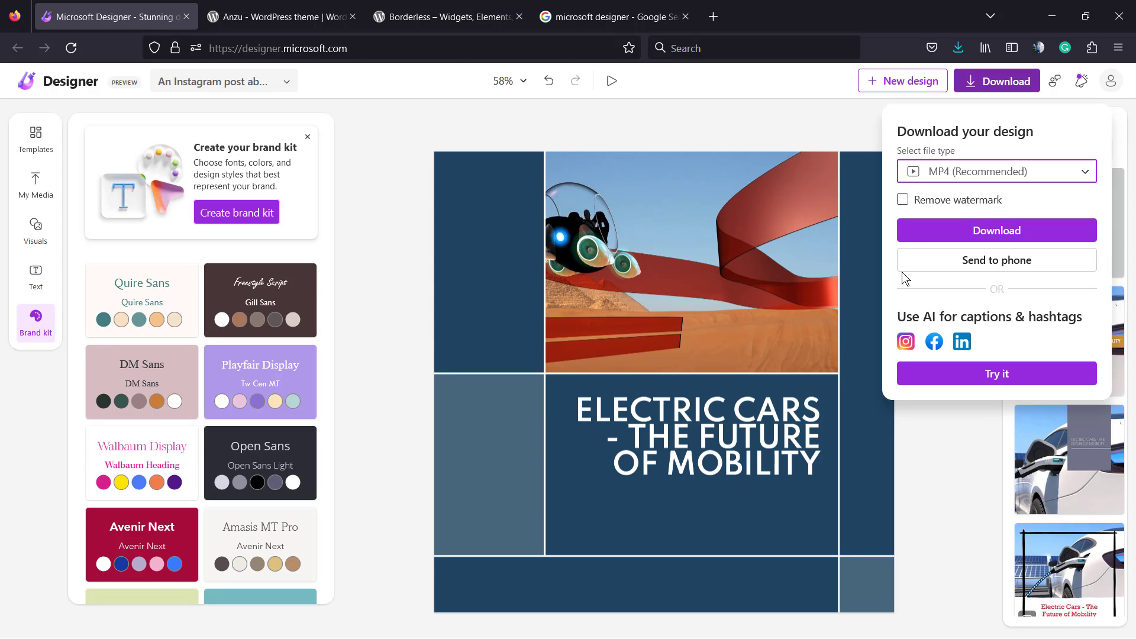
{"action": "left_click", "coordinate": [854, 117]}
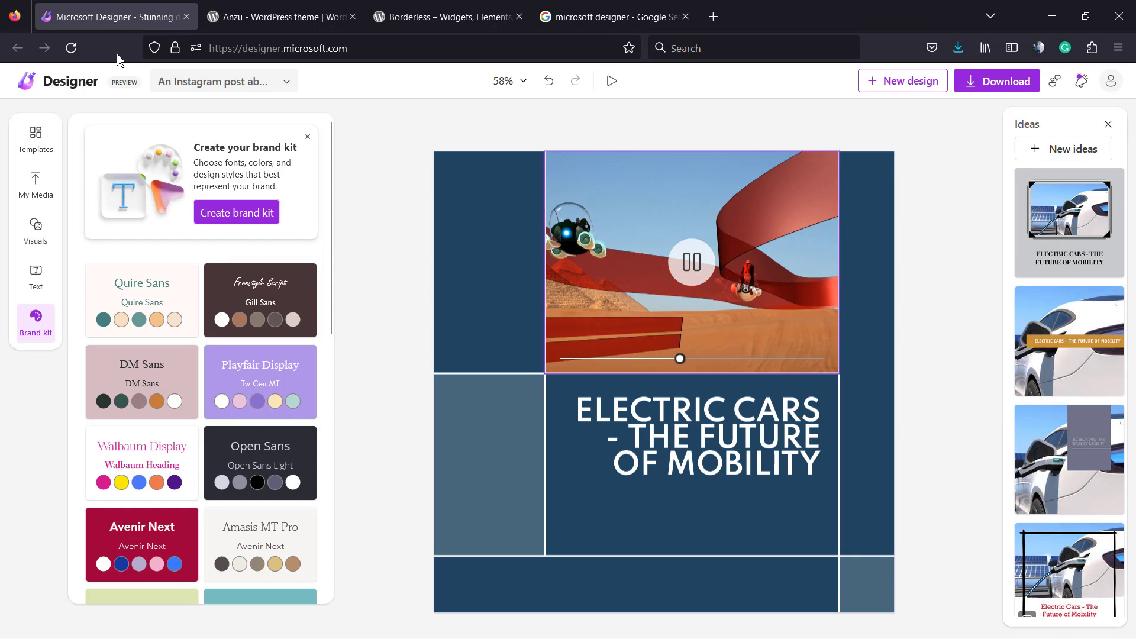
Choose Start a new design from the design title dropdown
{"action": "left_click", "coordinate": [260, 84]}
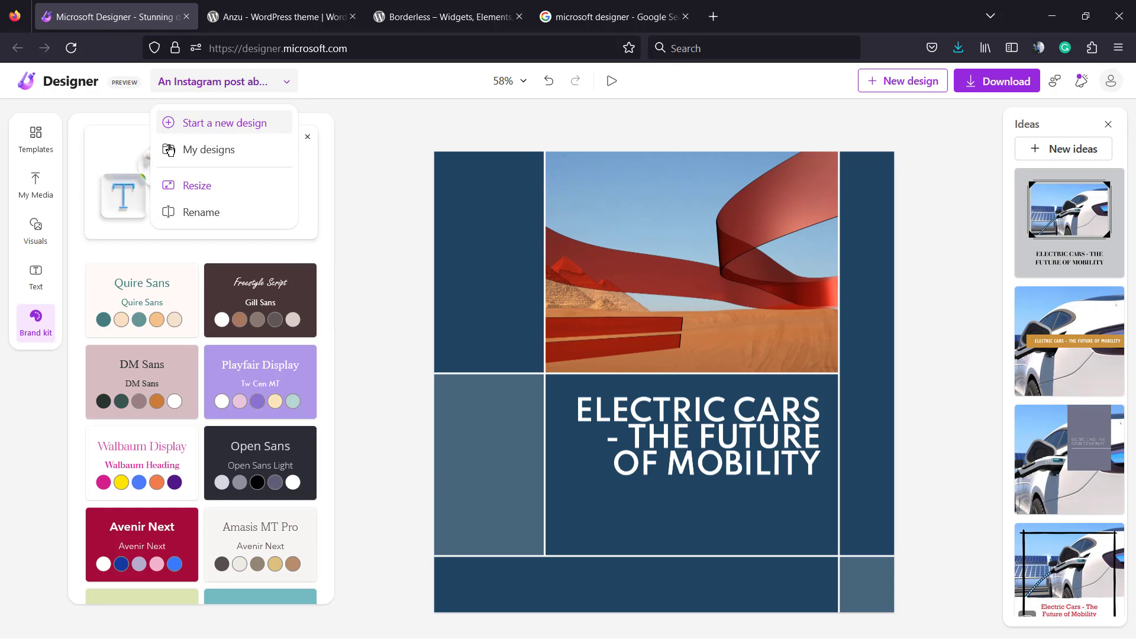
{"action": "left_click", "coordinate": [234, 132]}
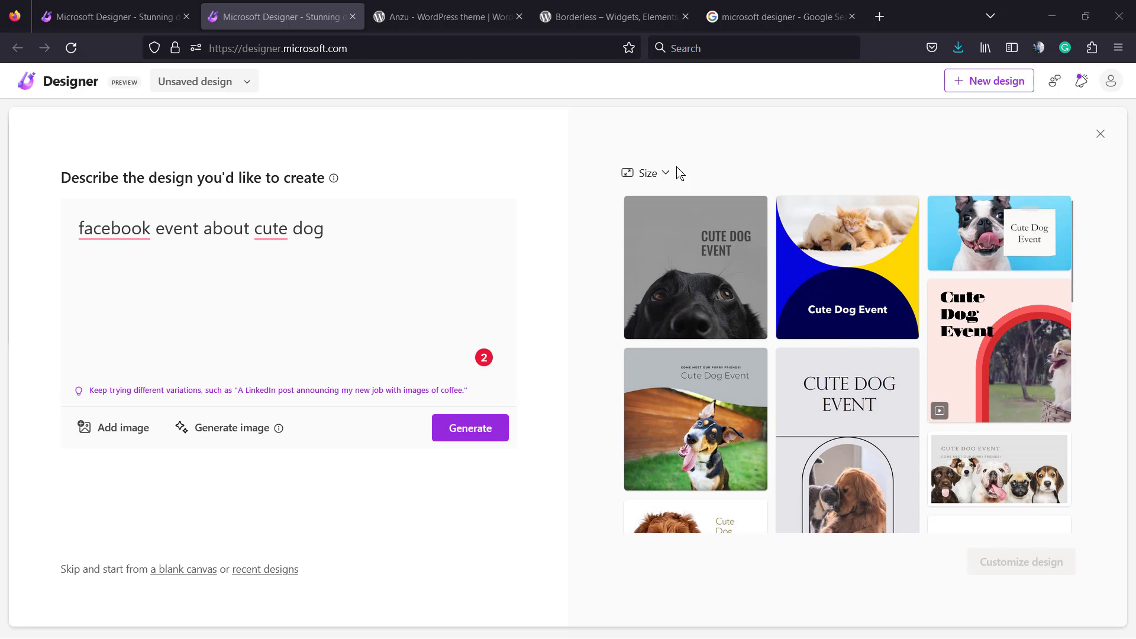
Check the size choices, pick the dog-on-blue template and customize it
{"action": "left_click", "coordinate": [667, 172]}
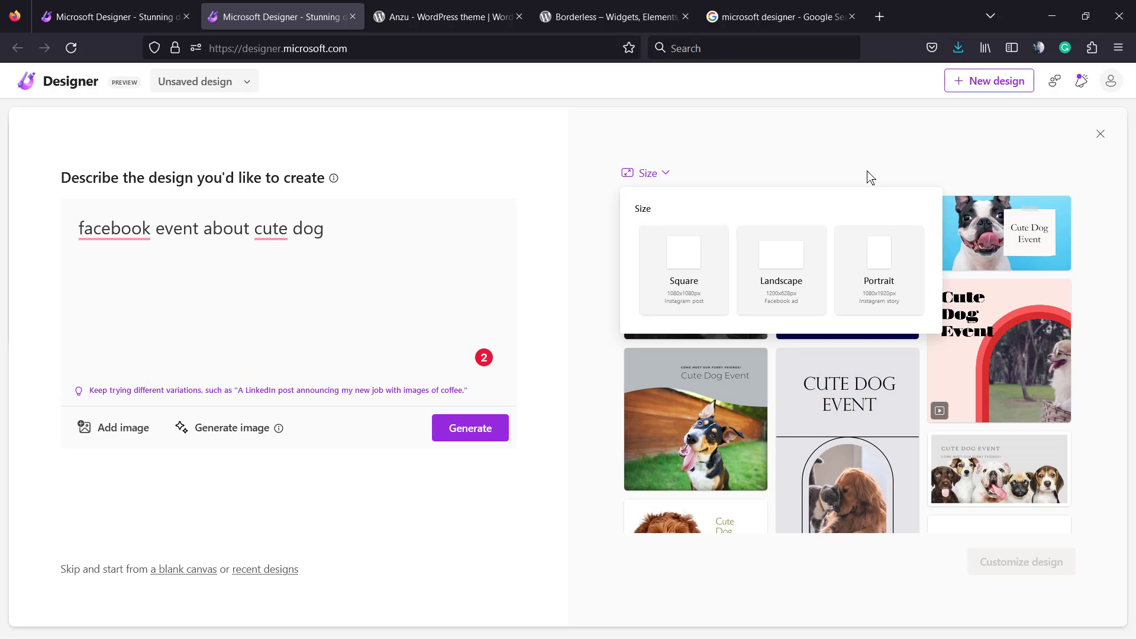
{"action": "left_click", "coordinate": [981, 246]}
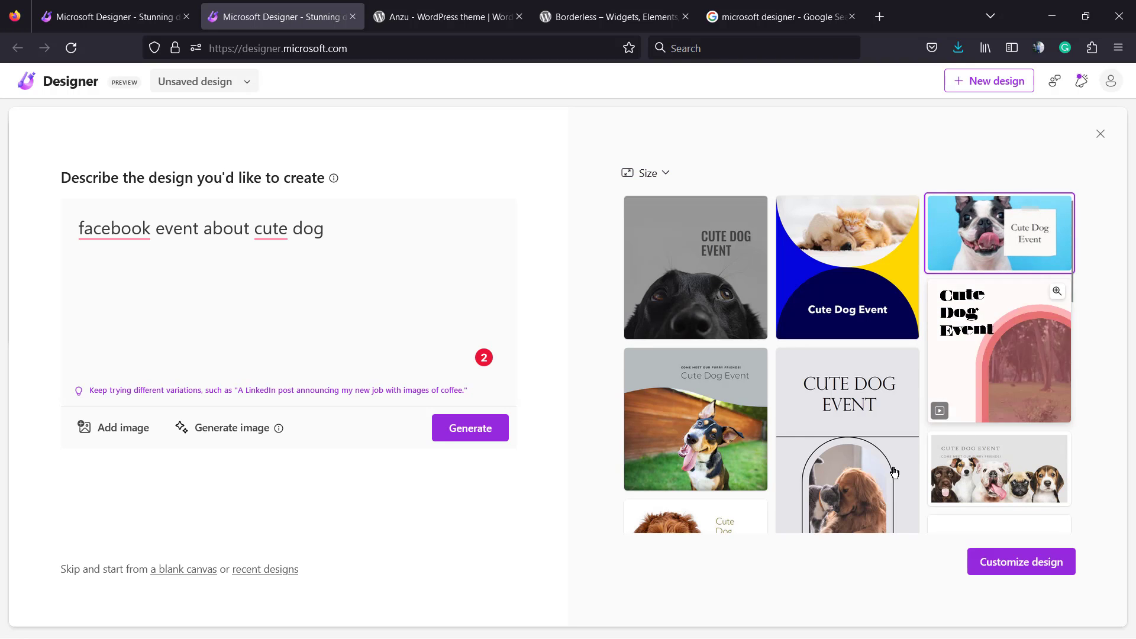
{"action": "scroll", "coordinate": [899, 452], "scroll_direction": "down", "scroll_amount": 5}
{"action": "scroll", "coordinate": [900, 452], "scroll_direction": "down", "scroll_amount": 3}
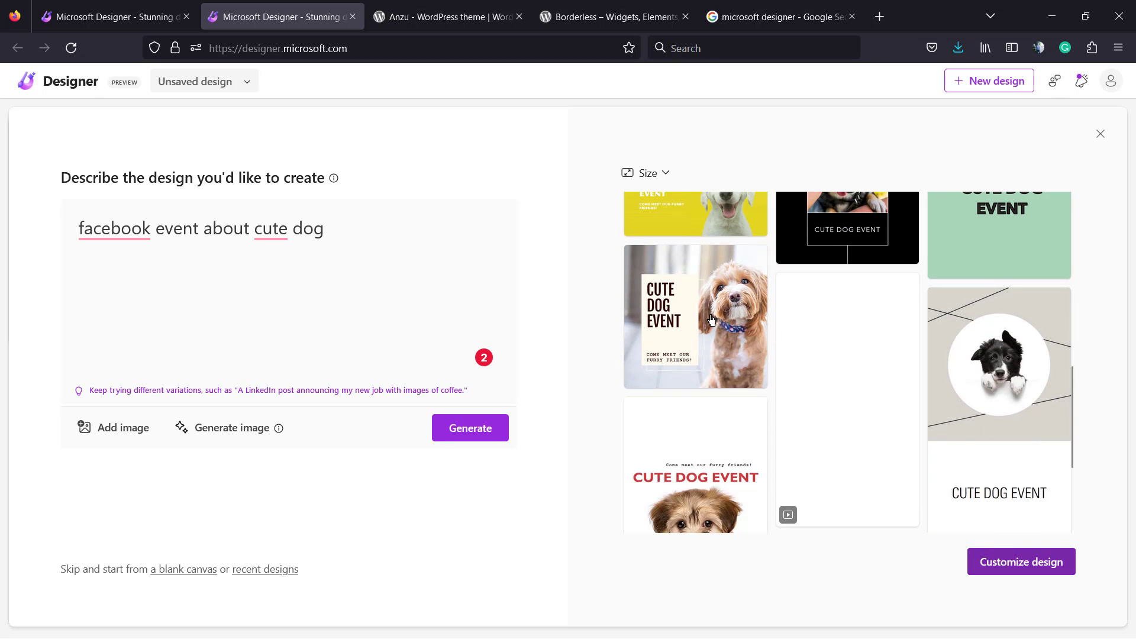
{"action": "left_click", "coordinate": [1000, 561]}
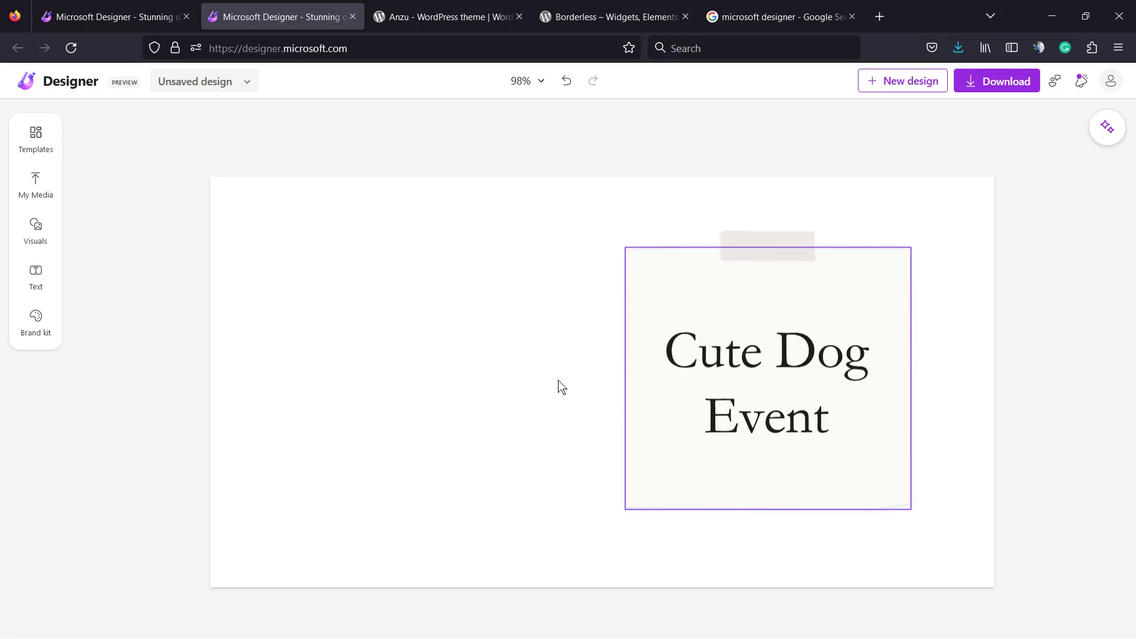